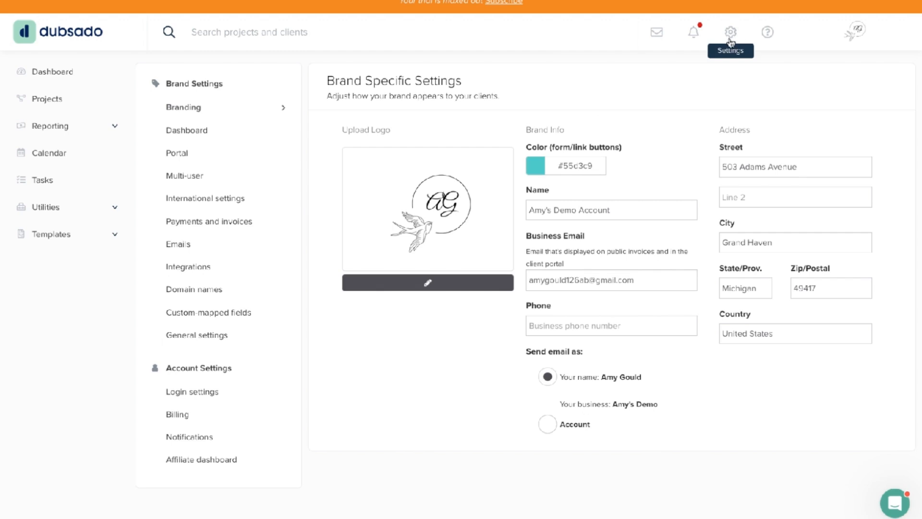
Review the brand's email settings and its payments and invoices settings
click(199, 244)
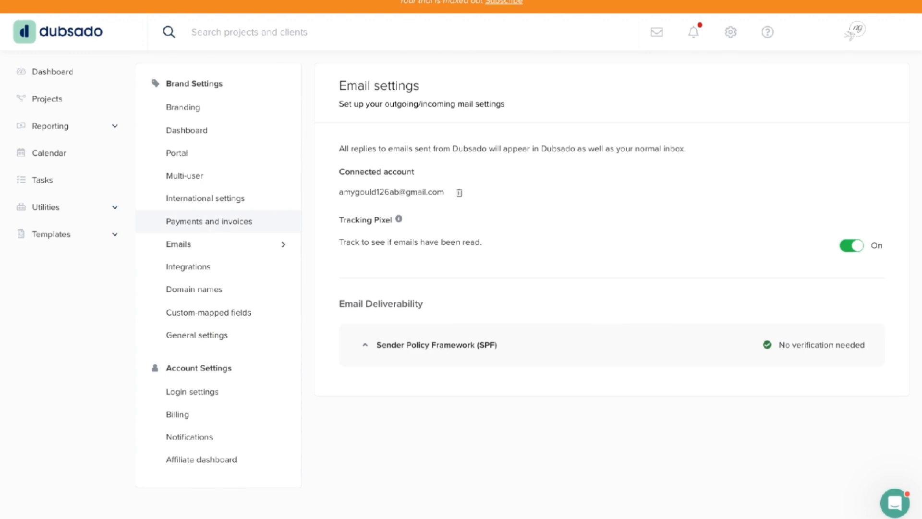
click(209, 222)
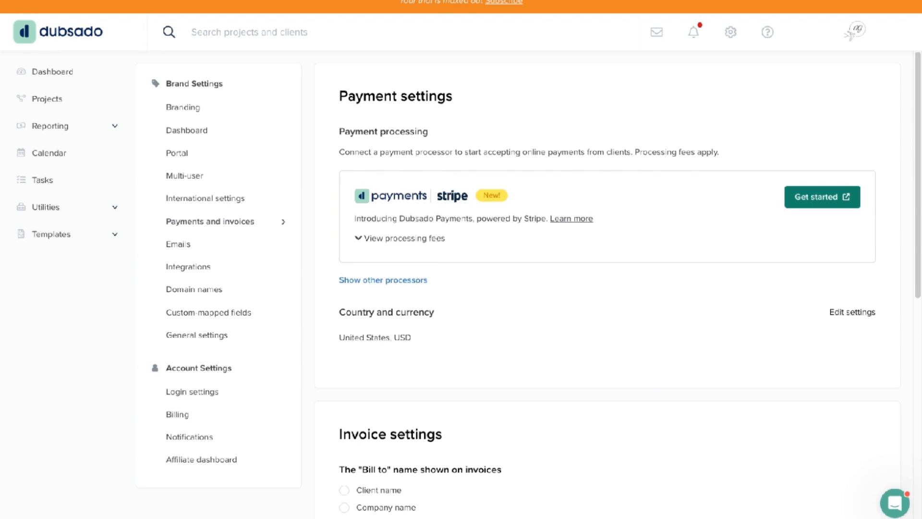
Start a new project titled "Scooby Doo | Wedding" and assign the existing client Scooby Doo
click(52, 108)
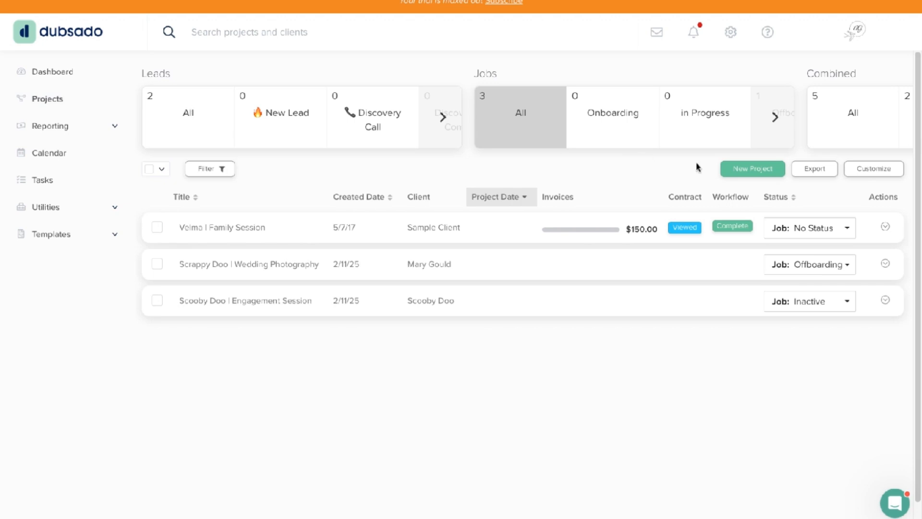
click(729, 171)
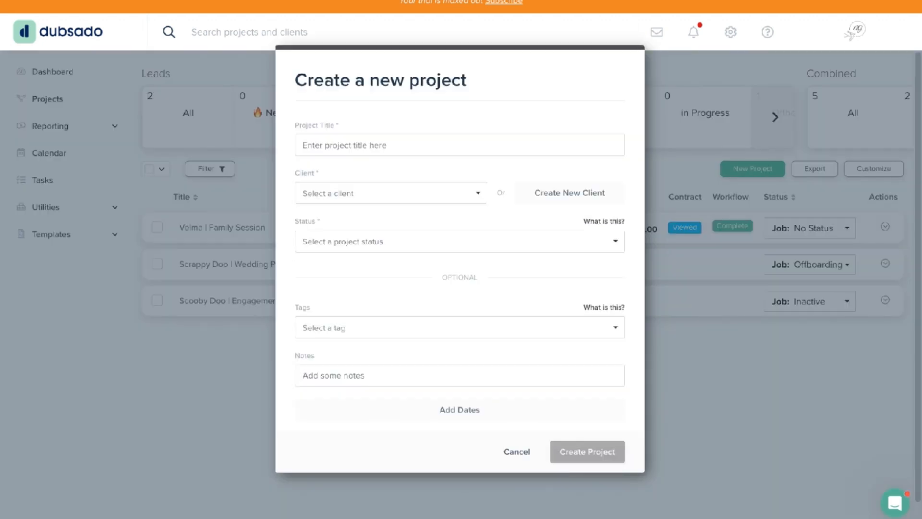
click(353, 144)
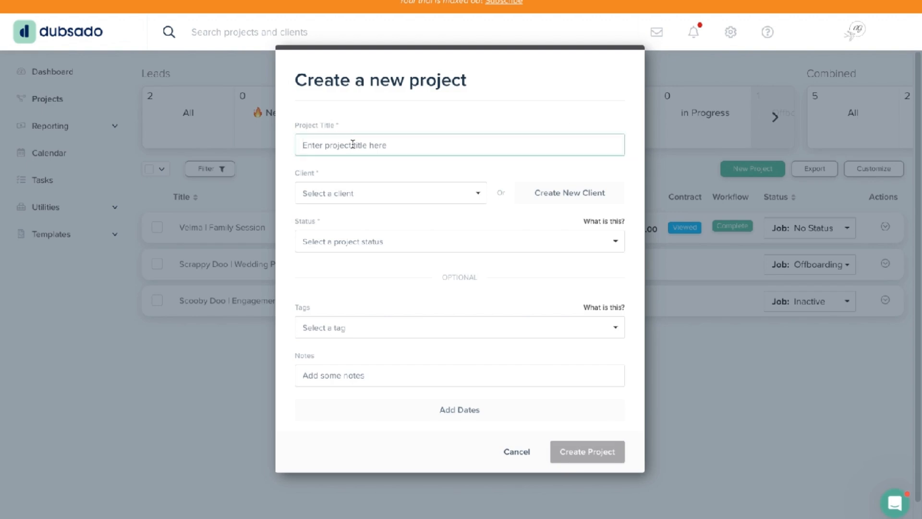
text(Scooby Doo | Wedding)
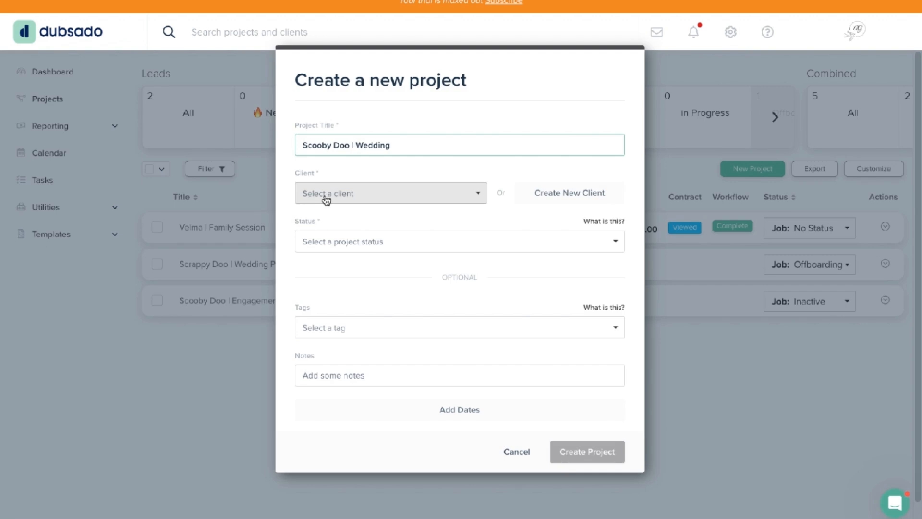
click(379, 199)
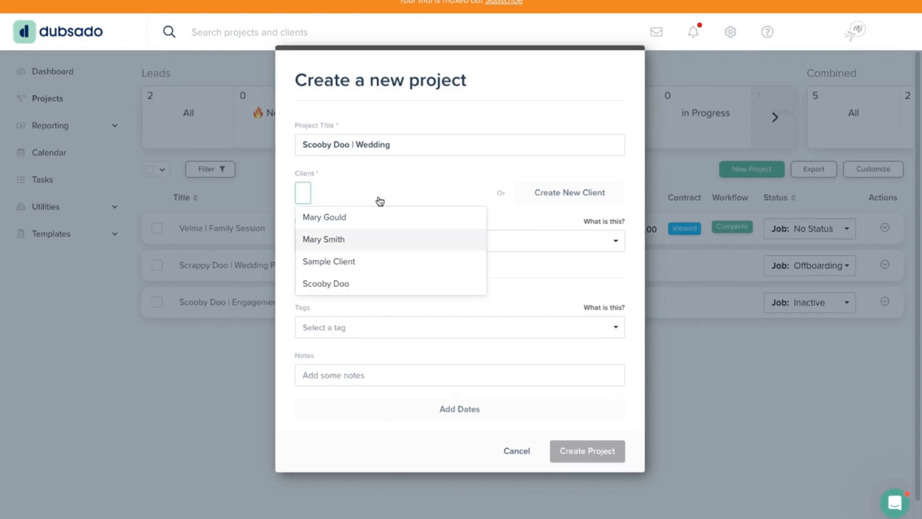
click(349, 284)
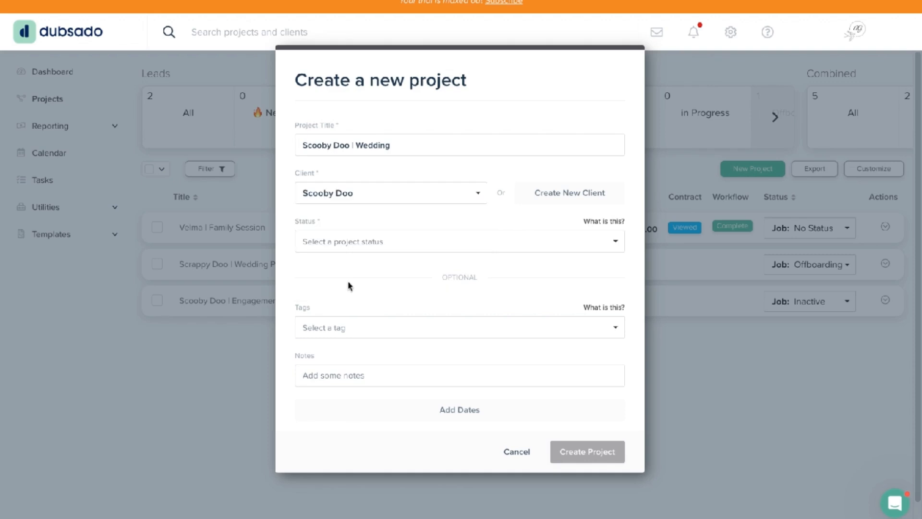
Set the new project's status to the lead status Proposal Sent
click(367, 243)
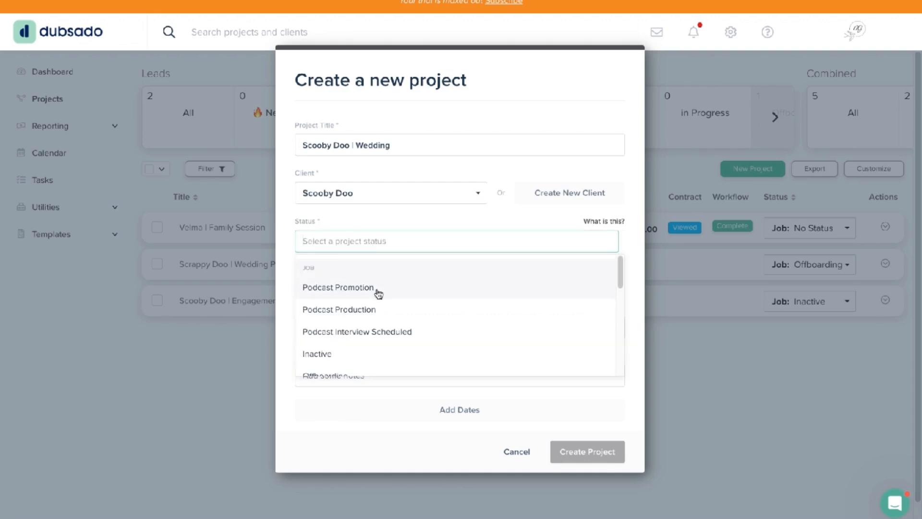
scroll(377, 319, down, 3)
scroll(369, 317, down, 3)
scroll(365, 324, down, 3)
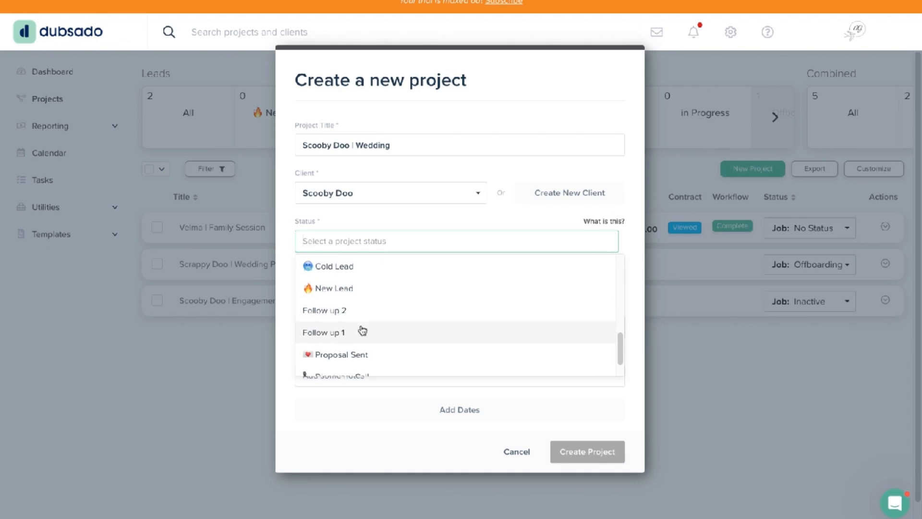
click(365, 356)
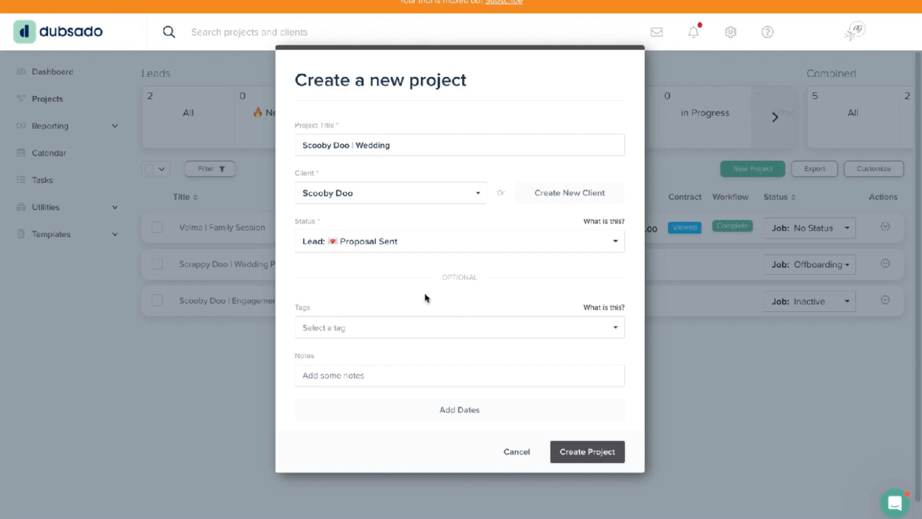
Tag the project as Wedding and create it
click(341, 329)
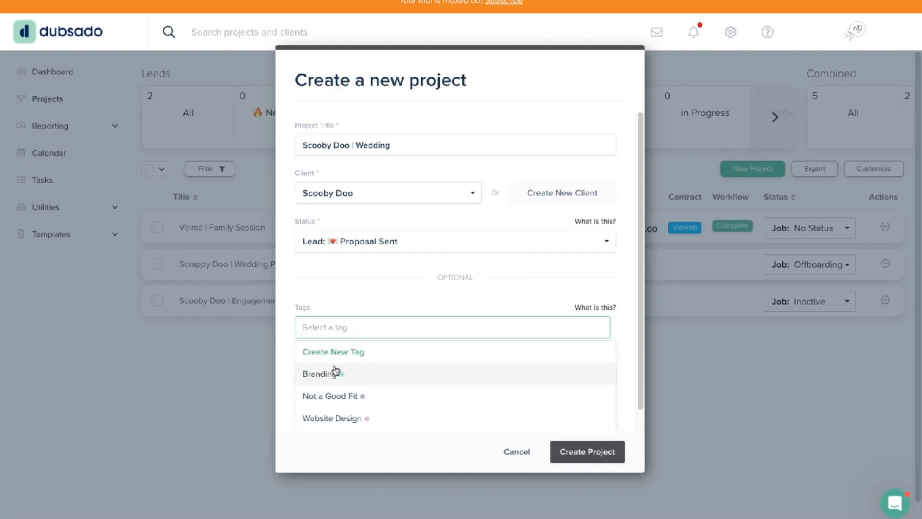
scroll(380, 384, down, 2)
click(352, 422)
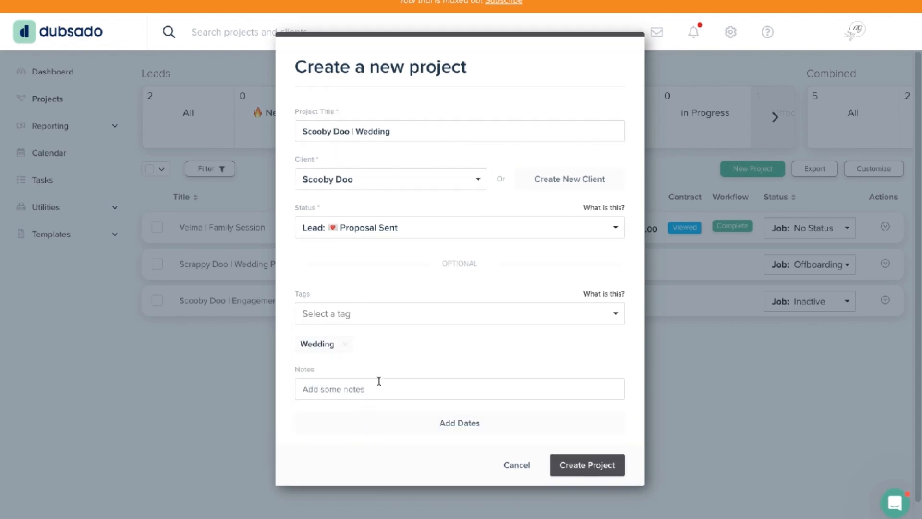
click(608, 471)
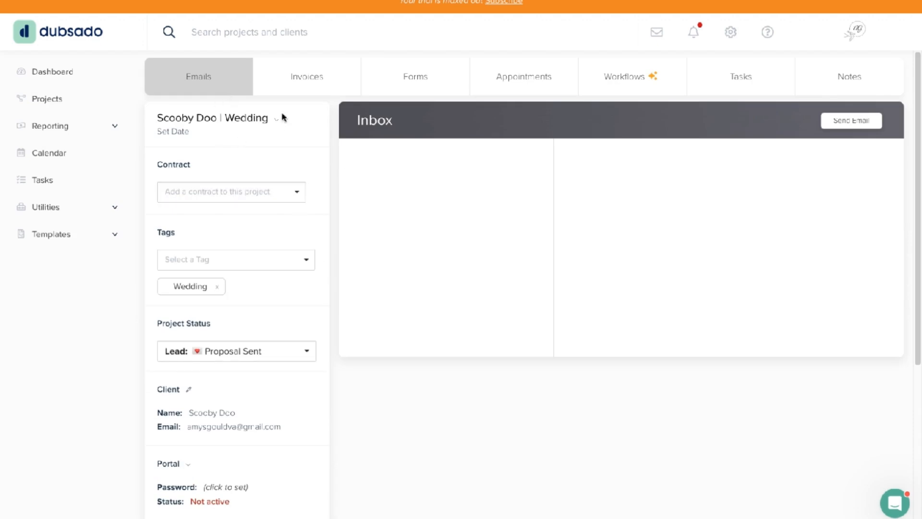
Add a new invoice to the project and insert the Silver wedding package into it
click(313, 74)
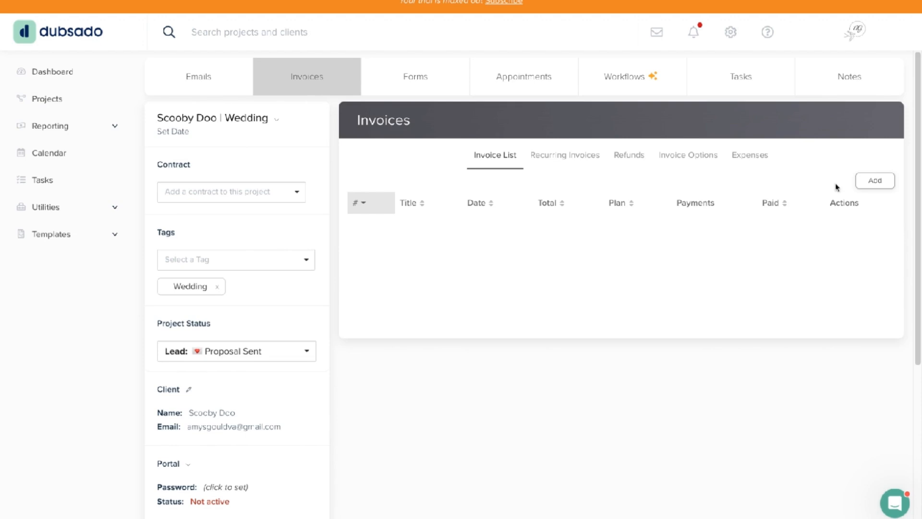
click(875, 183)
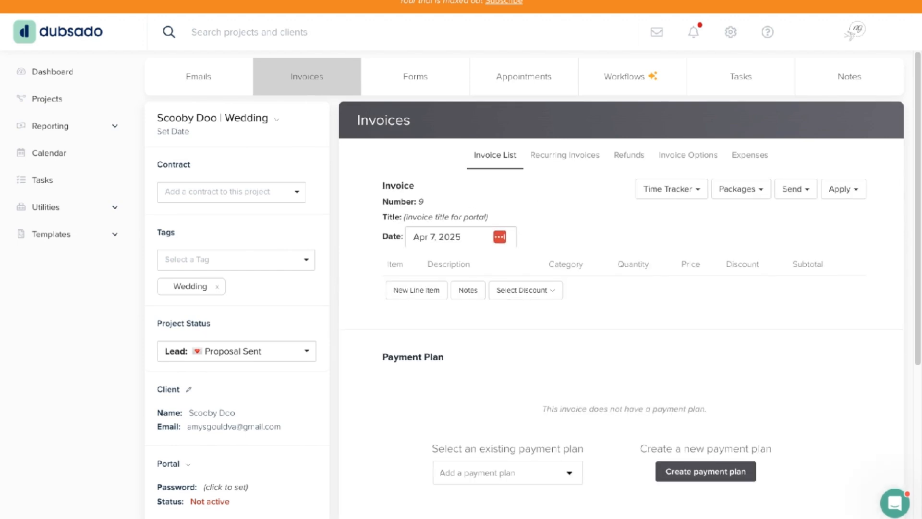
scroll(486, 379, down, 2)
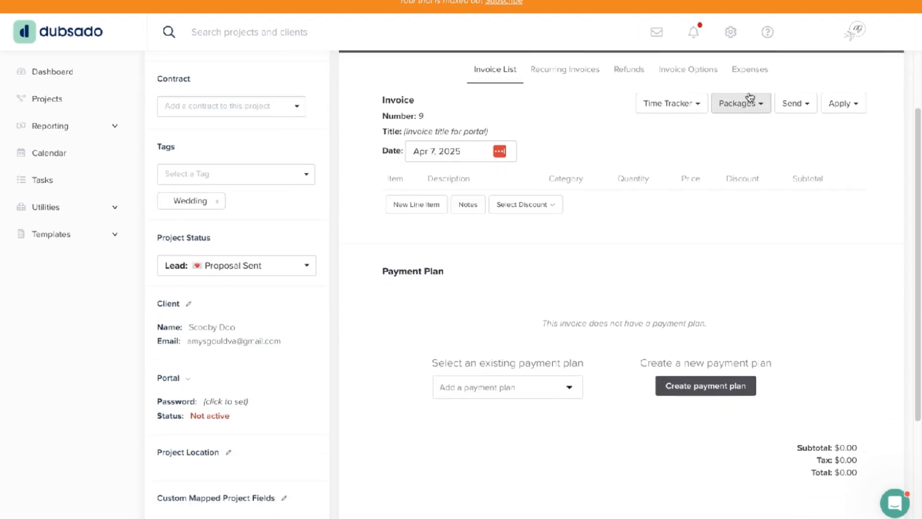
click(726, 109)
click(687, 126)
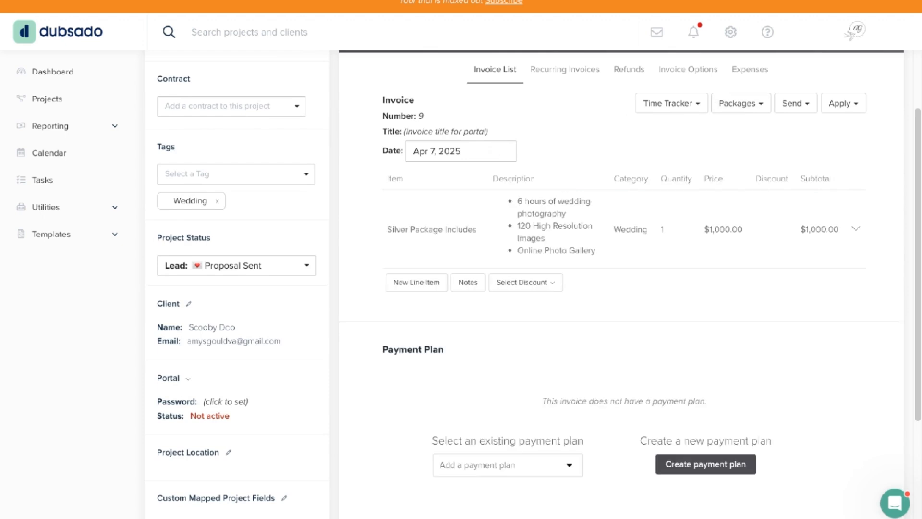
Start a new invoice line item named "Mileage (beyond 50 miles round trip)"
click(428, 292)
click(425, 313)
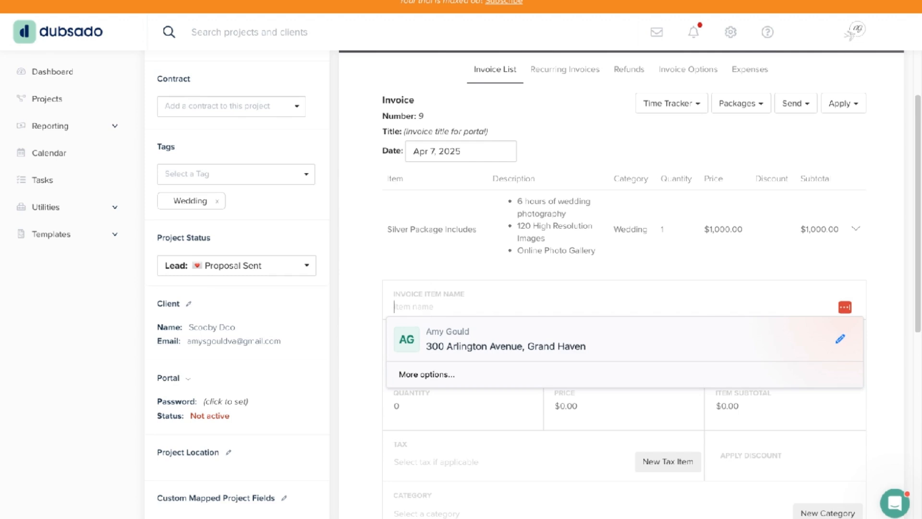
text(Mileage (beyond 50 miles round trip)
click(446, 338)
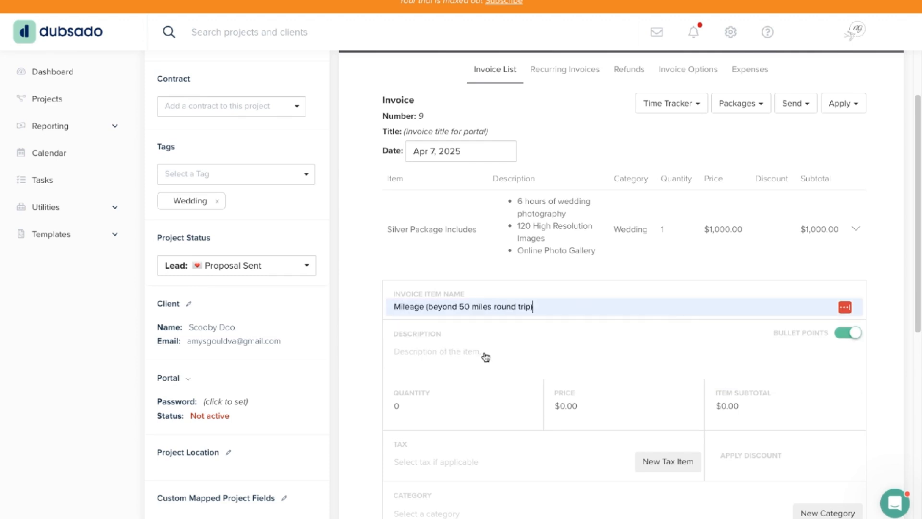
Describe the mileage item as "Mileage to and from Detroit, MI"
click(451, 358)
text(Milege to and from Detroit, MI)
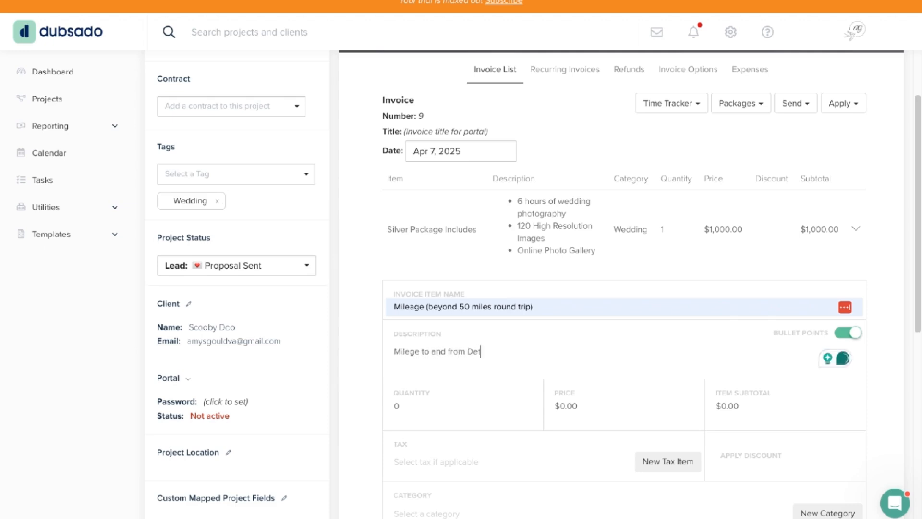
click(409, 353)
key(BackSpace)
text(a)
key(Right)
key(Left)
key(Left)
text(e)
key(BackSpace)
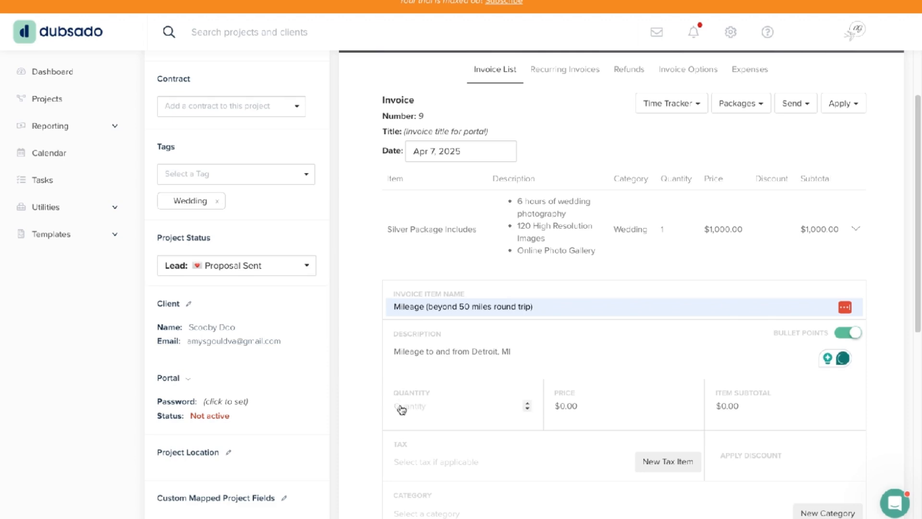
Set the mileage item's quantity to 350 and its price to $0.75
text(350)
key(Tab)
text(.)
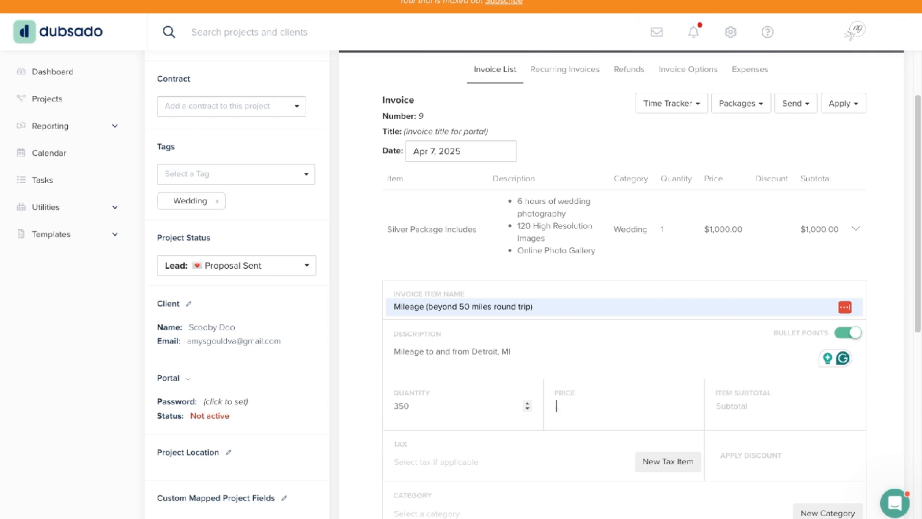
text(75)
key(Tab)
Assign the Mileage category to the line item and add it to the invoice
scroll(446, 475, down, 2)
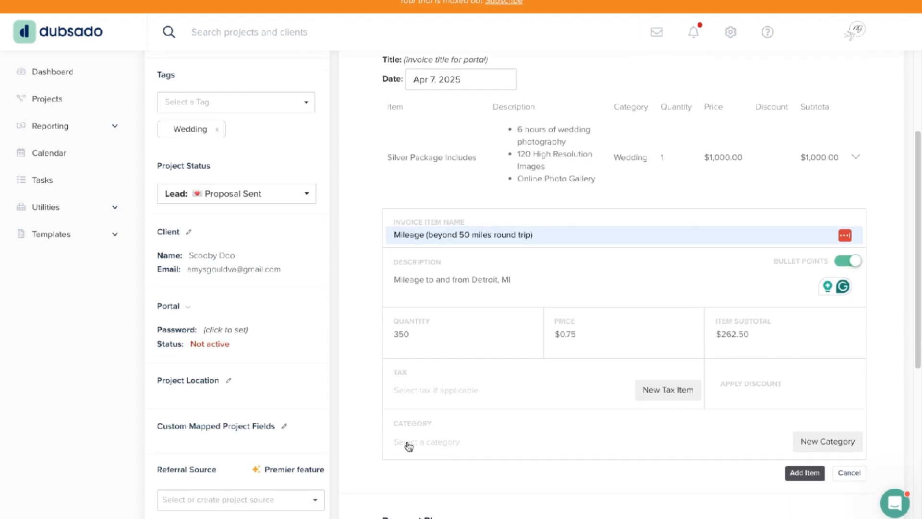
click(438, 442)
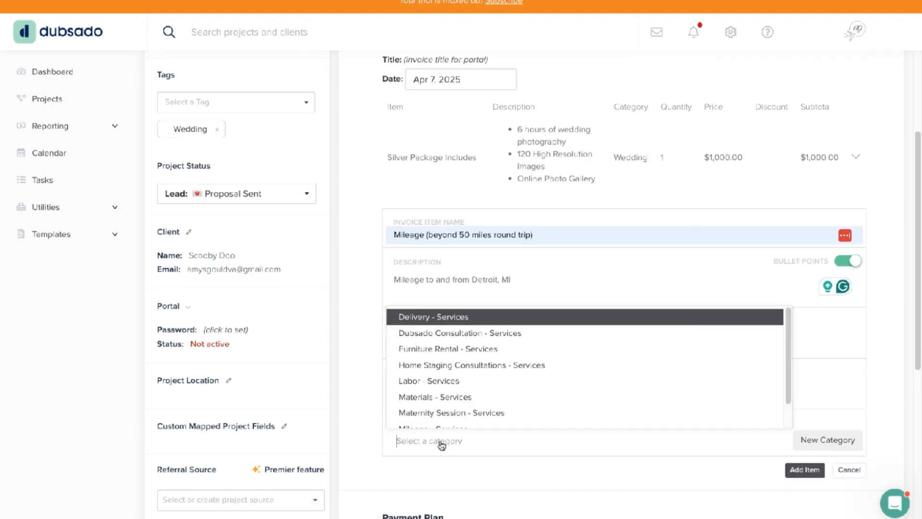
scroll(447, 407, down, 2)
click(453, 404)
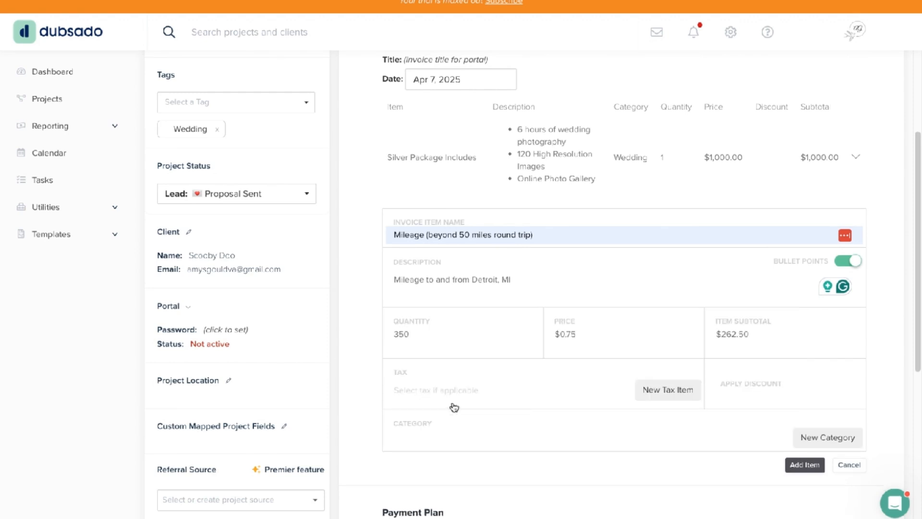
click(806, 473)
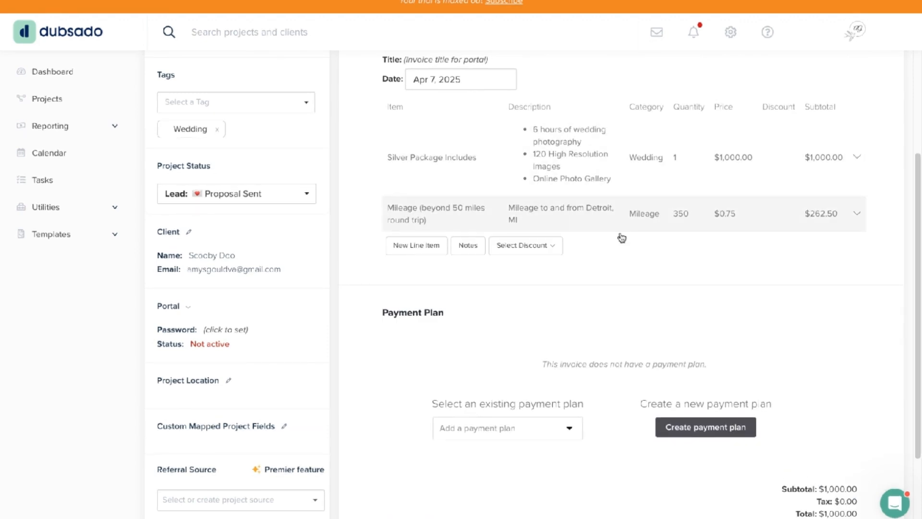
Create a new payment plan for the invoice with two equally divided installments
scroll(623, 271, up, 3)
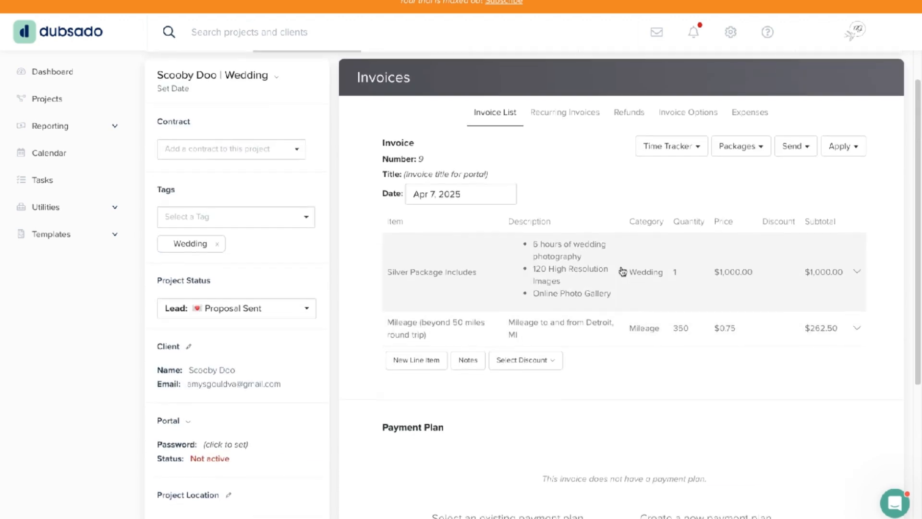
scroll(623, 272, down, 1)
scroll(623, 271, down, 3)
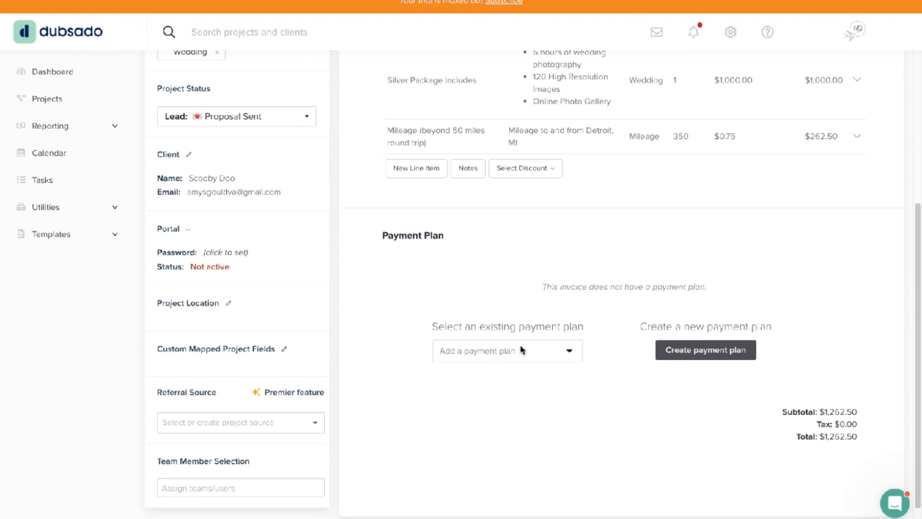
click(715, 359)
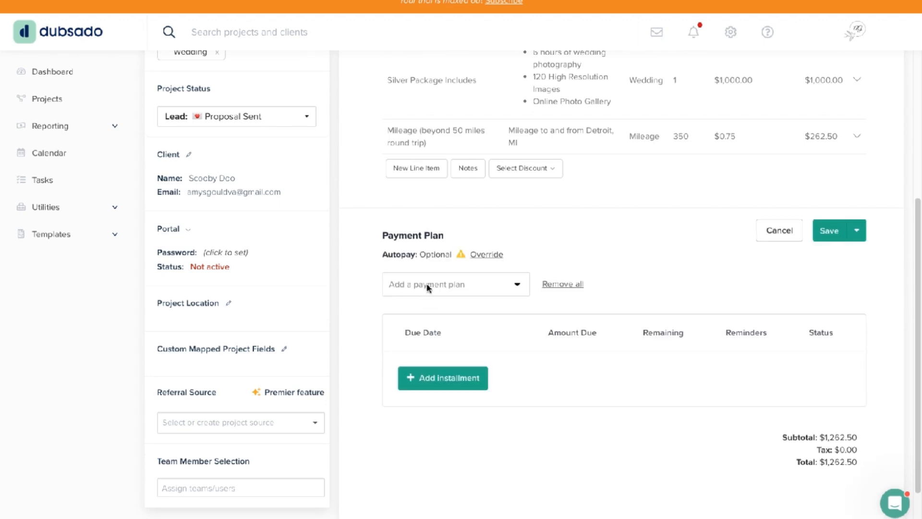
click(432, 387)
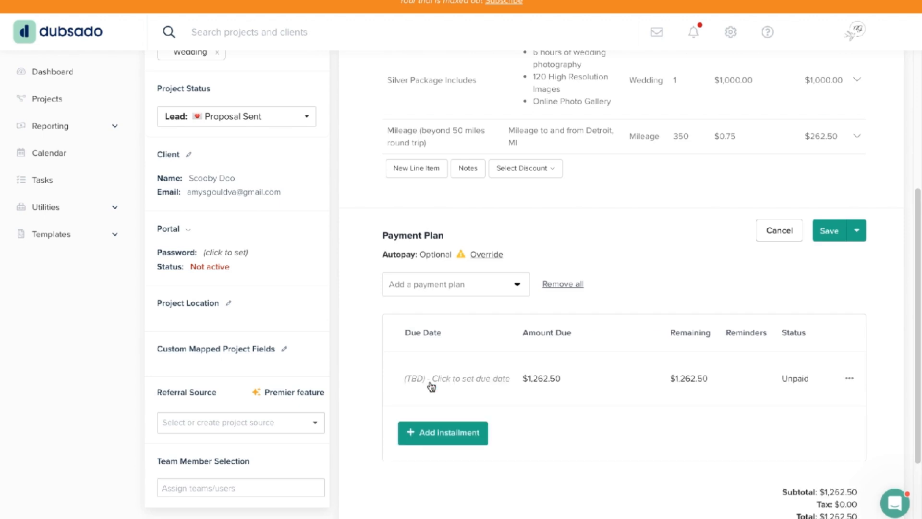
click(430, 432)
scroll(465, 359, down, 2)
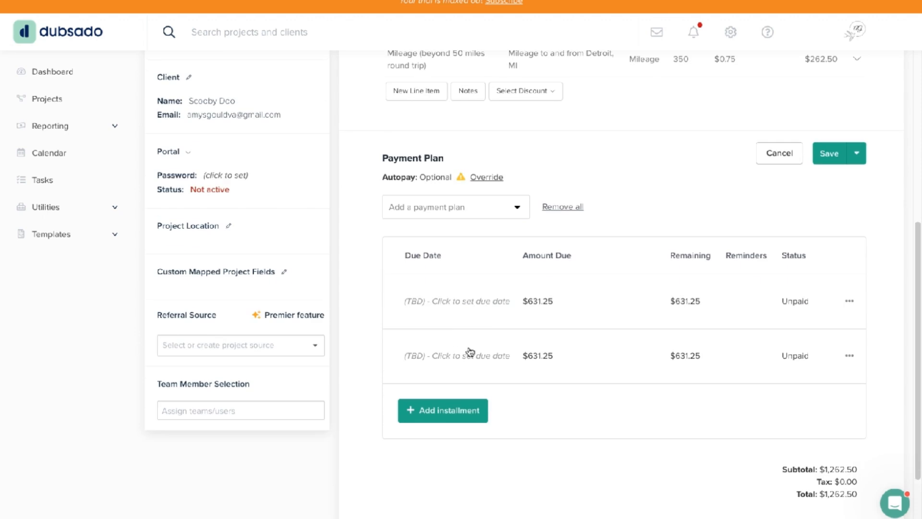
Make the first installment due relative to the contract, 0 days after contract signed by client
click(482, 303)
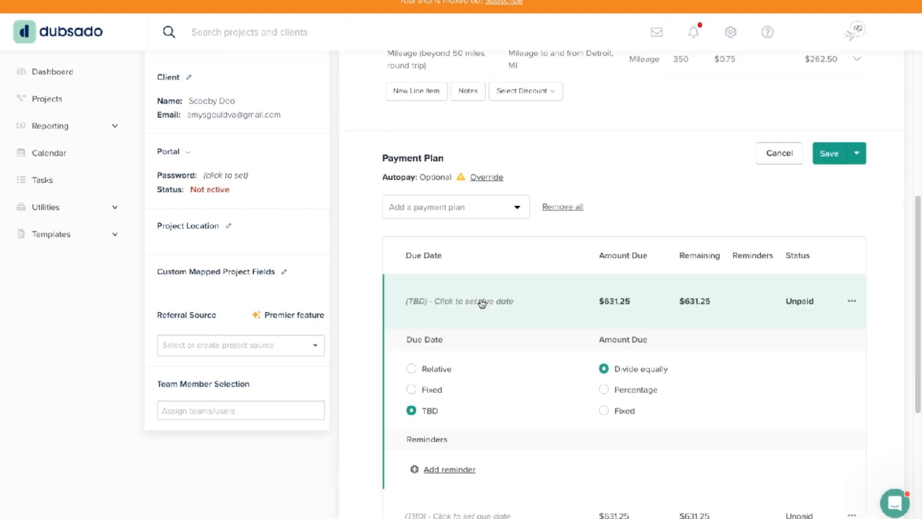
click(414, 368)
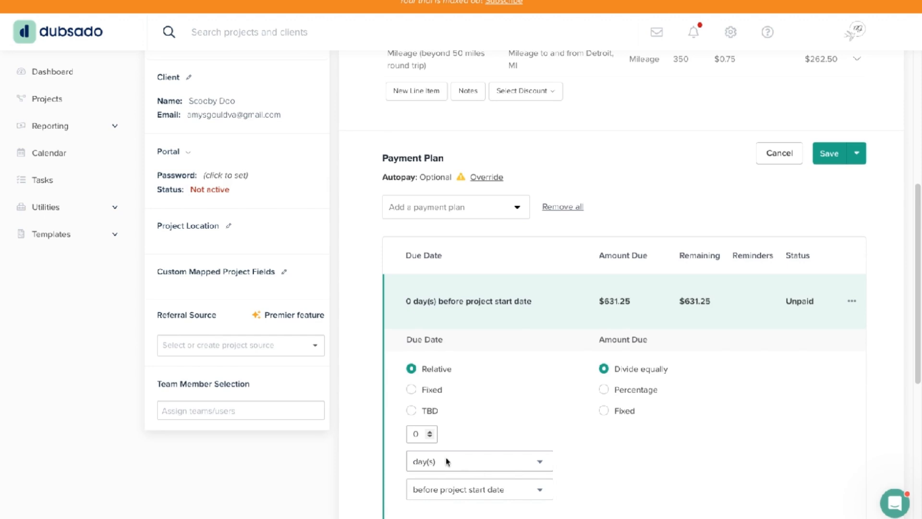
click(432, 489)
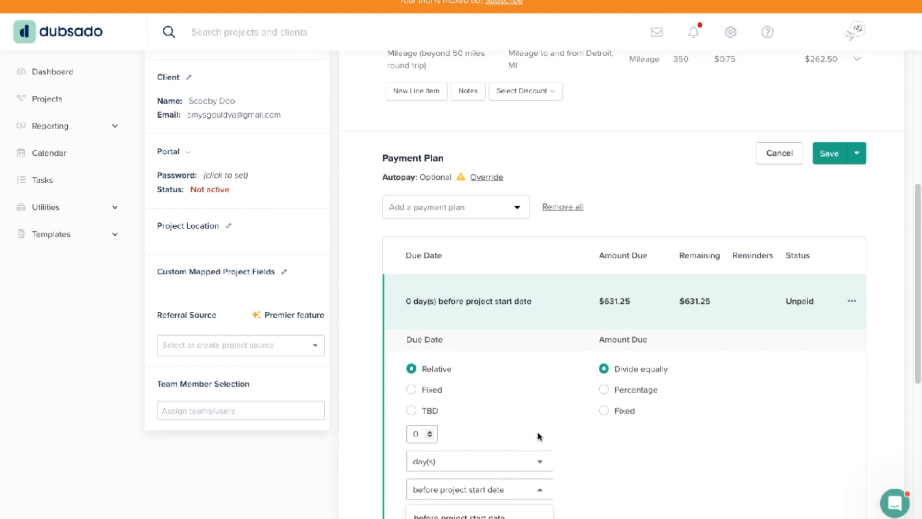
scroll(538, 434, down, 5)
click(475, 415)
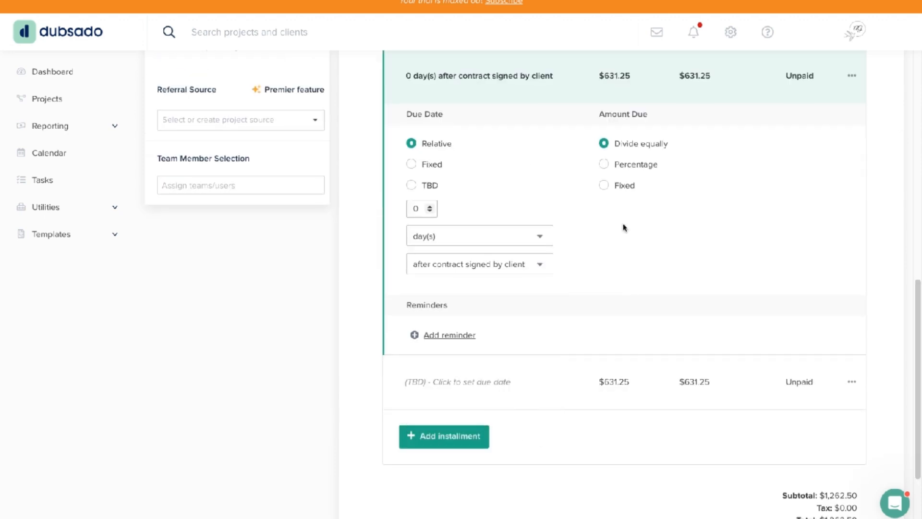
scroll(623, 226, up, 3)
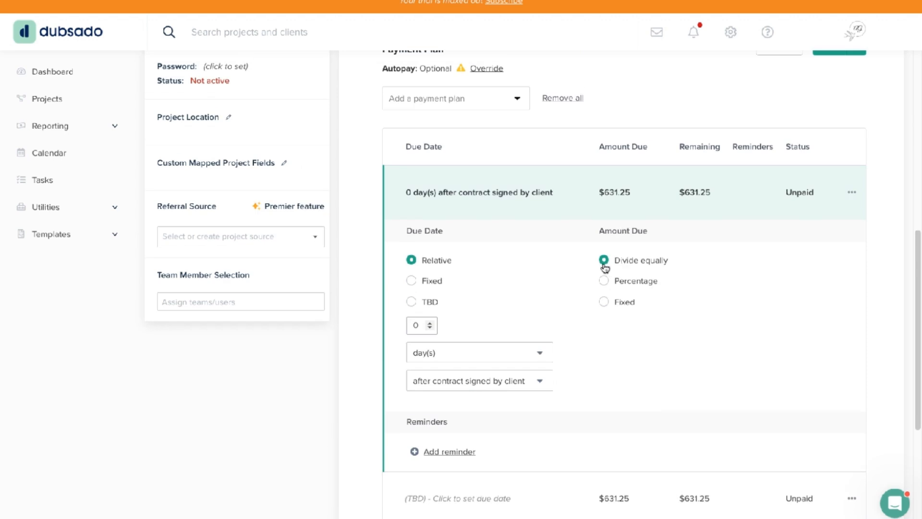
scroll(658, 343, down, 2)
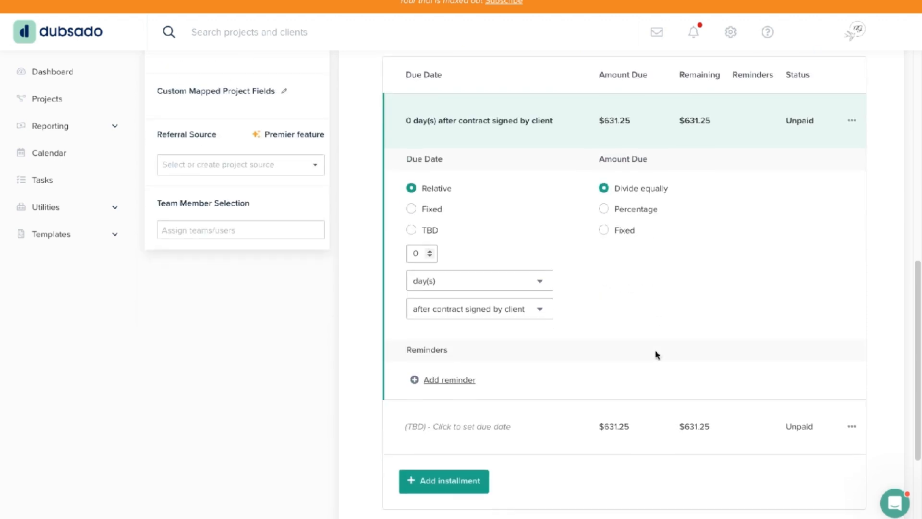
scroll(654, 354, down, 1)
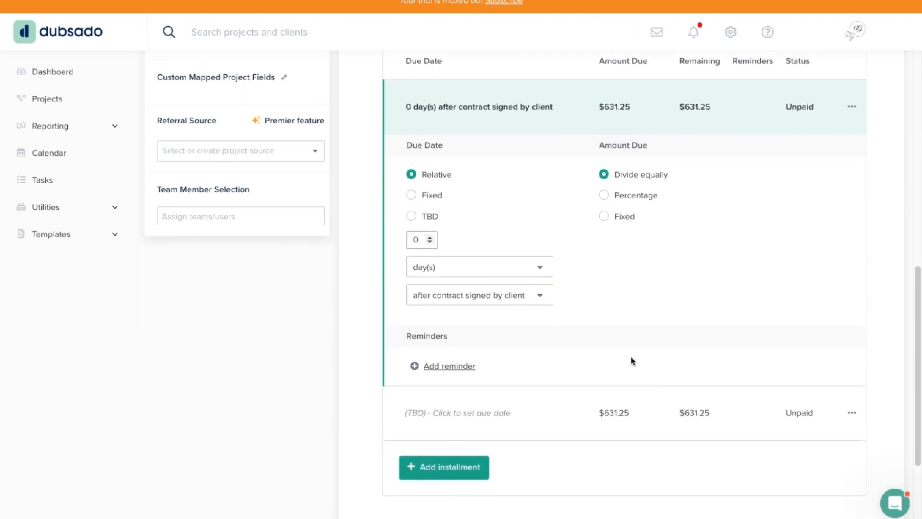
Add a reminder to the first installment for 2 days after the due date, using the "Payment Reminder - Past Due" email
click(450, 367)
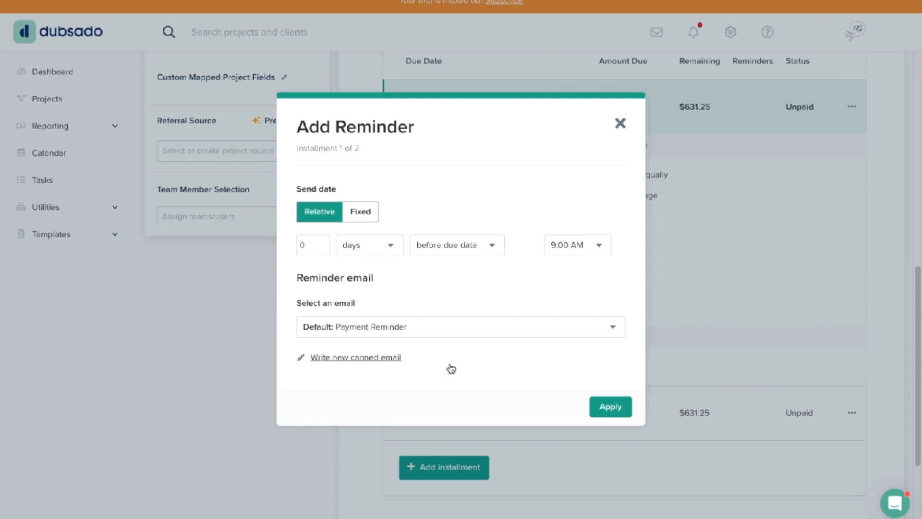
click(323, 242)
click(322, 241)
click(493, 247)
click(477, 295)
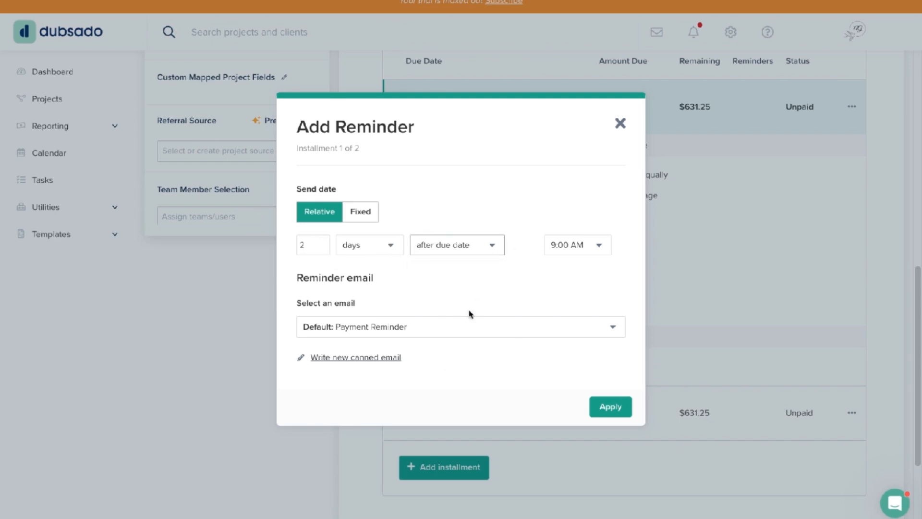
click(379, 332)
scroll(435, 447, down, 5)
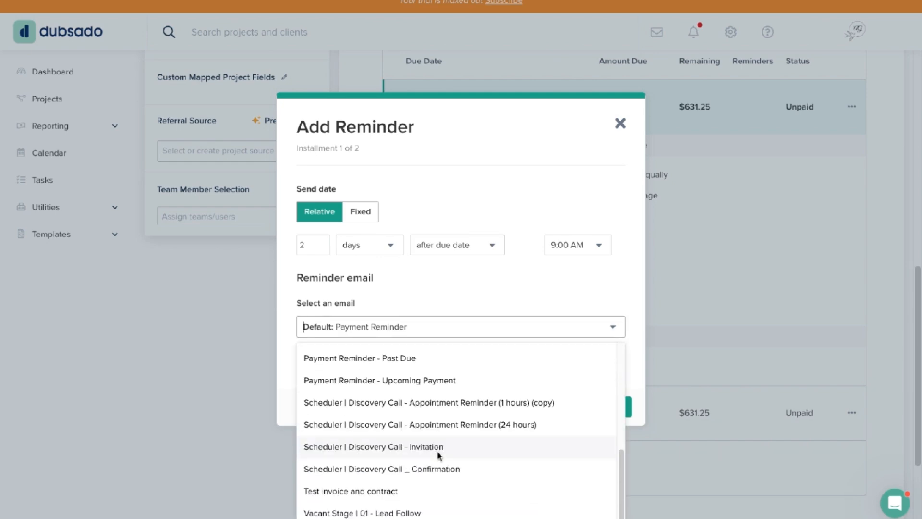
scroll(439, 449, up, 2)
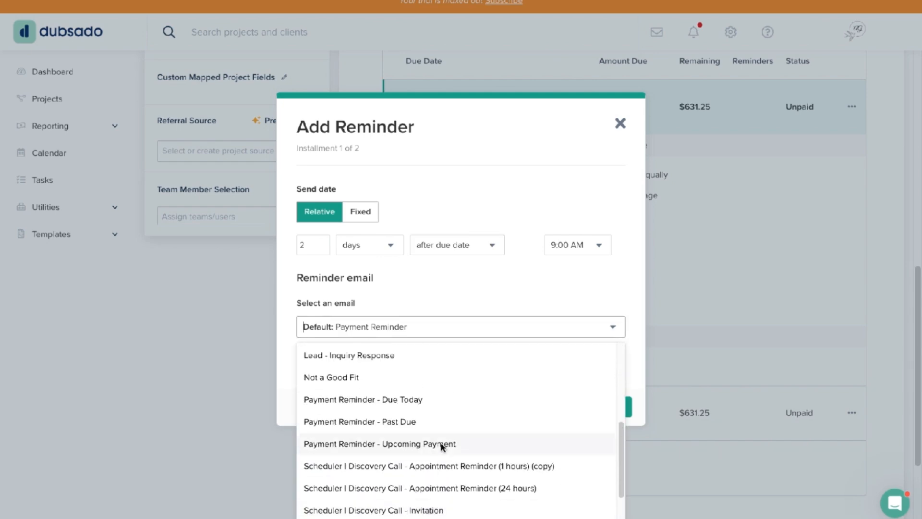
click(412, 422)
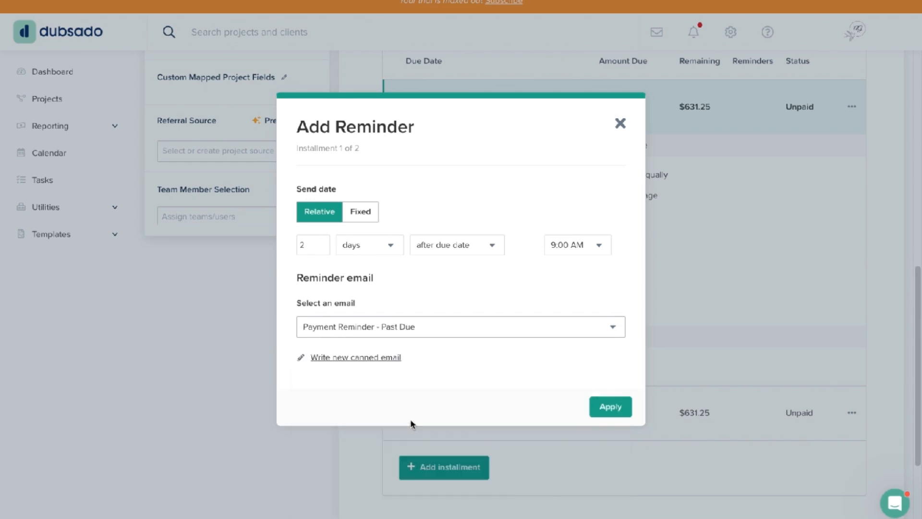
click(606, 408)
Set the second installment's due date to a relative date, 2 weeks before project start date
scroll(552, 408, down, 2)
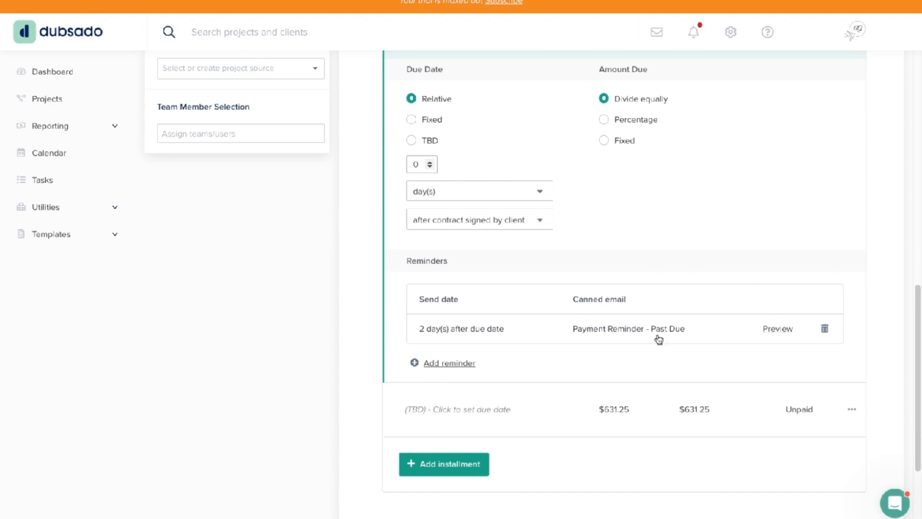
scroll(585, 374, down, 1)
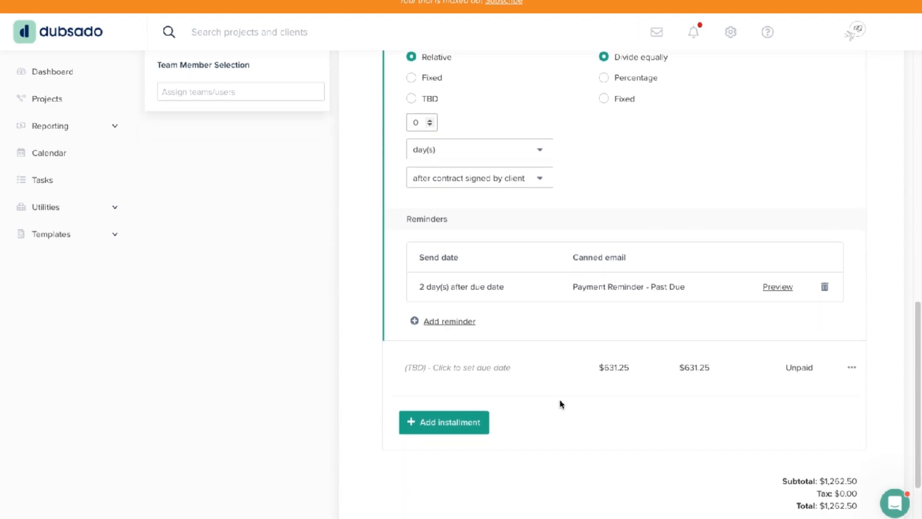
click(438, 370)
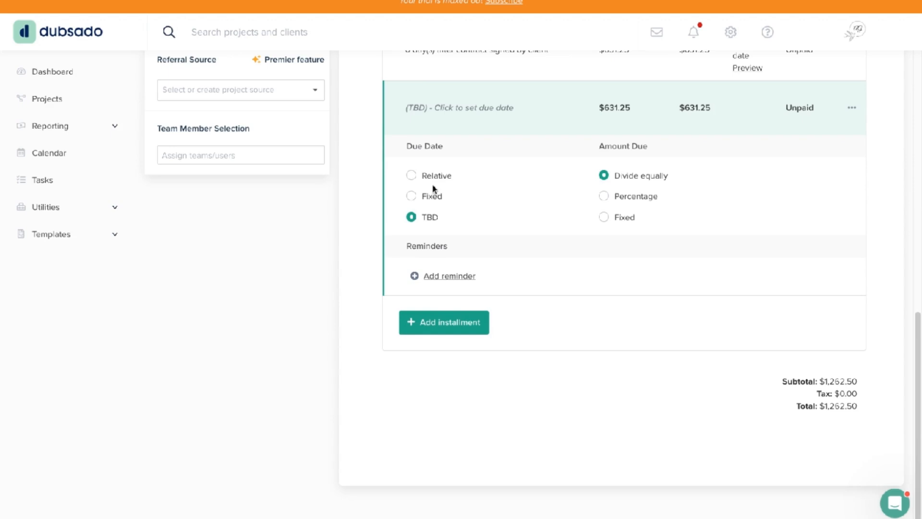
click(411, 176)
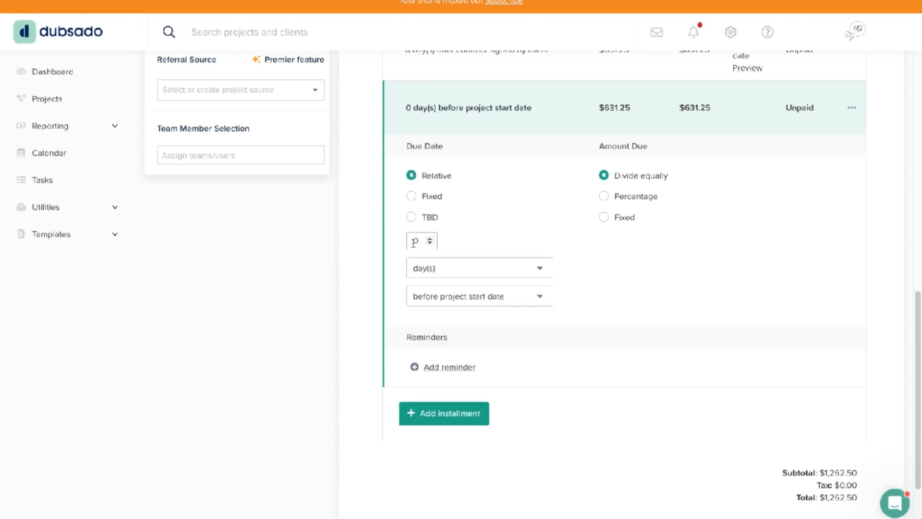
click(430, 238)
click(430, 238)
click(456, 278)
click(438, 318)
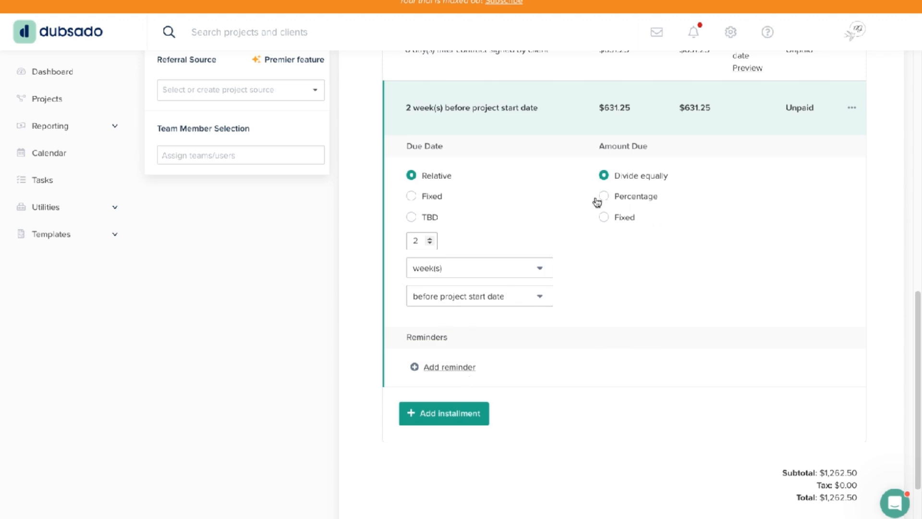
Add a reminder to the second installment for 1 week before the due date, using the "Payment Reminder - Upcoming Payment" email
click(449, 368)
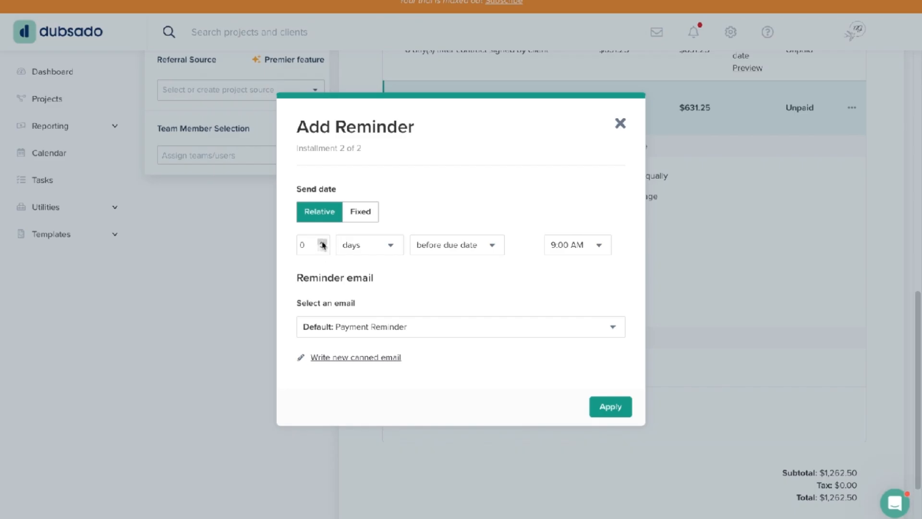
click(343, 244)
click(367, 293)
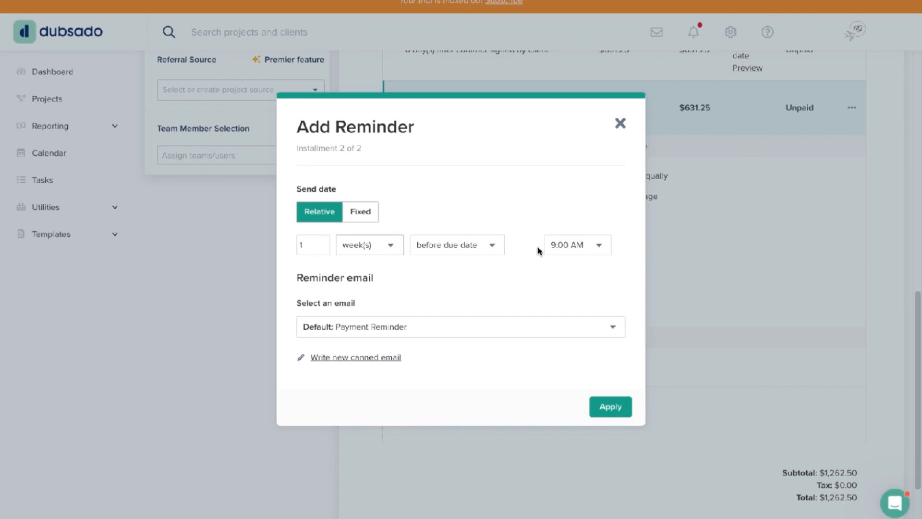
click(344, 329)
scroll(424, 466, down, 10)
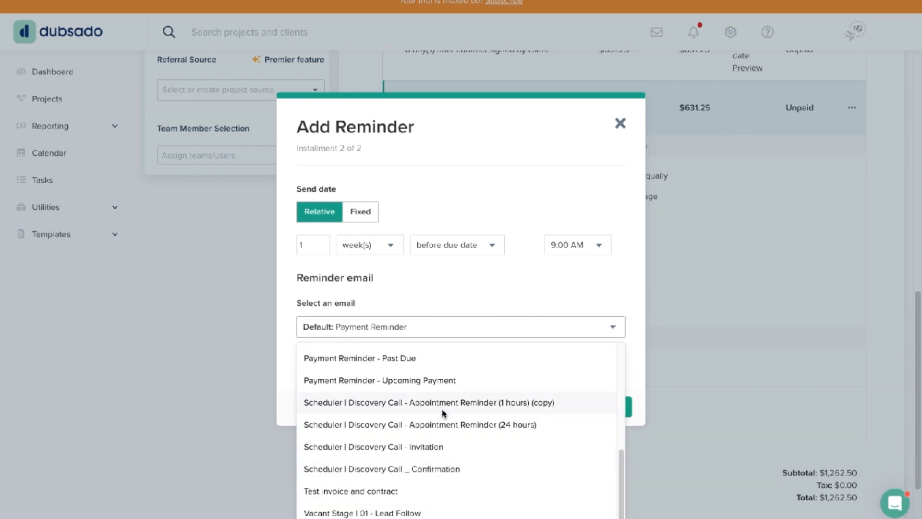
scroll(442, 417, up, 1)
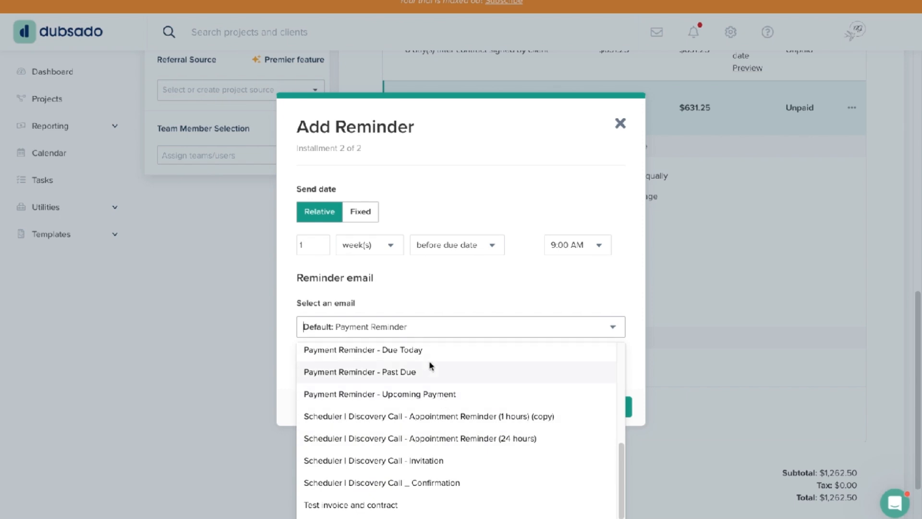
click(424, 392)
click(619, 414)
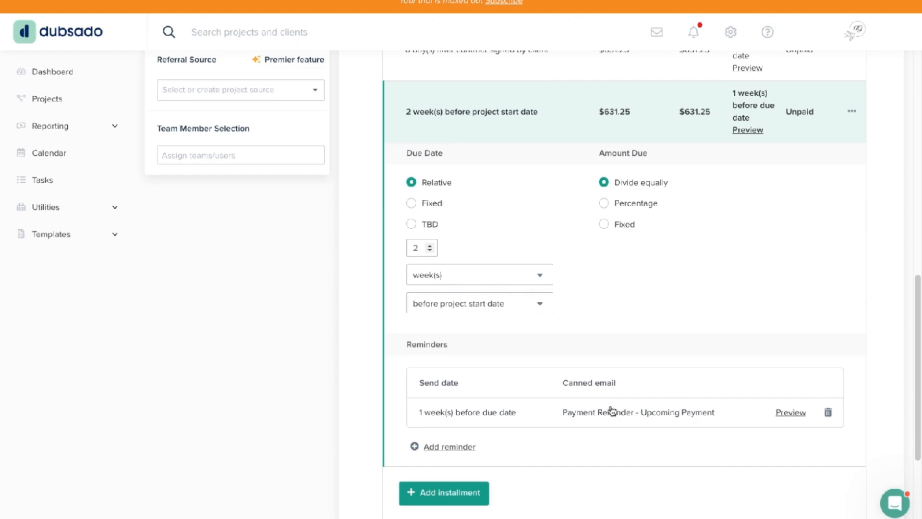
Add a second-installment reminder for 0 days before the due date with the "Payment Reminder - Due Today" email
scroll(531, 411, down, 3)
click(454, 372)
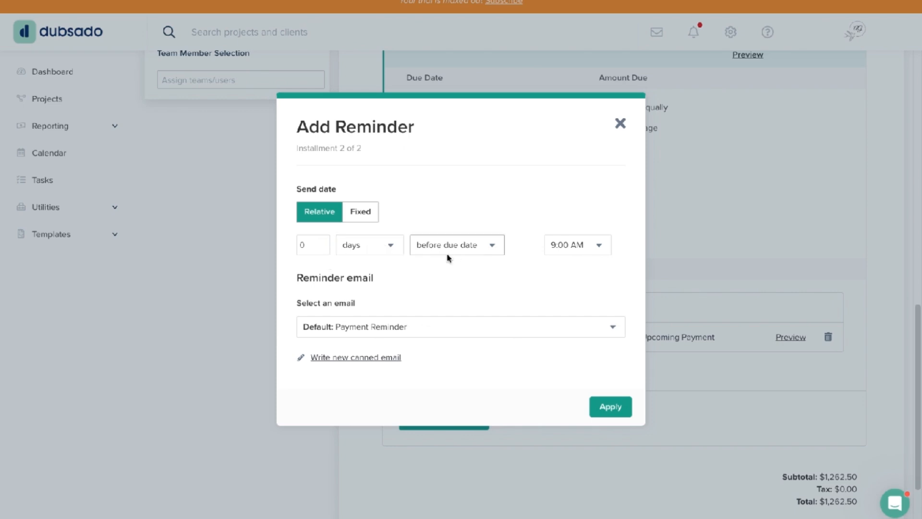
click(366, 327)
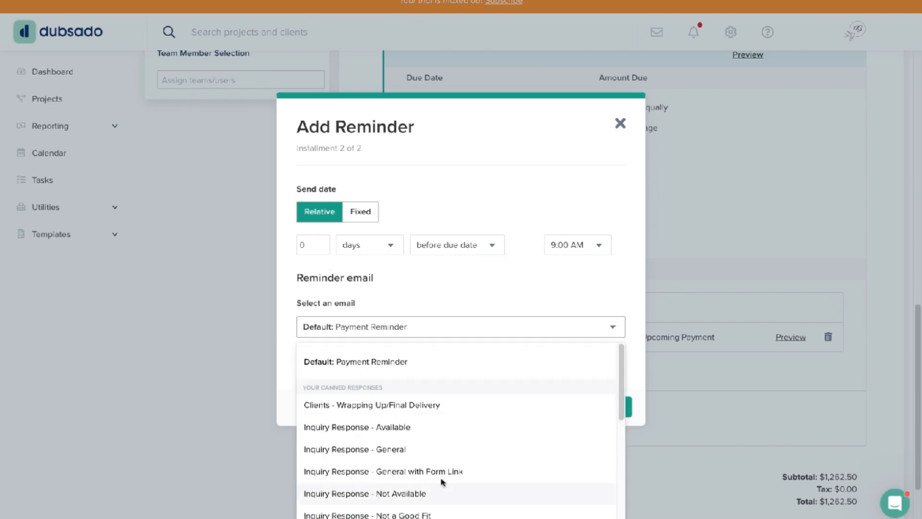
scroll(444, 479, down, 3)
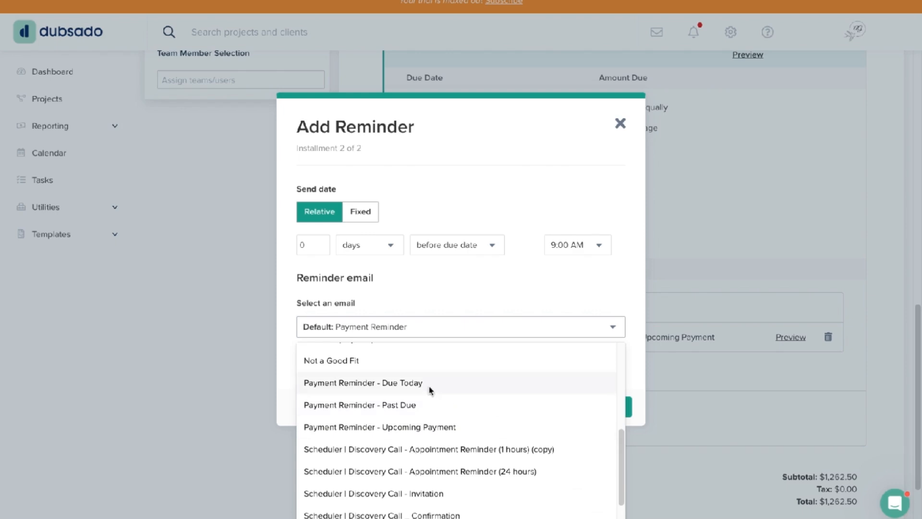
click(375, 383)
click(609, 406)
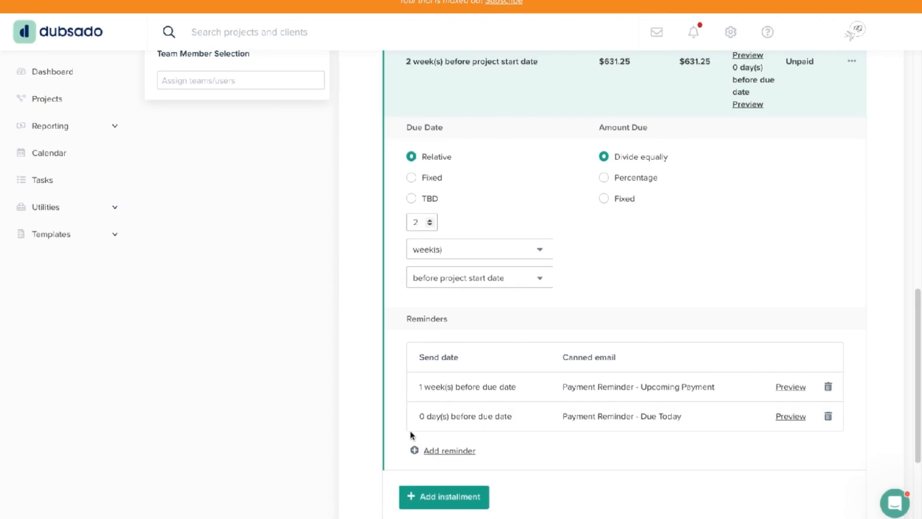
Add a second-installment reminder for 1 week after the due date with the "Payment Reminder - Past Due" email
click(444, 449)
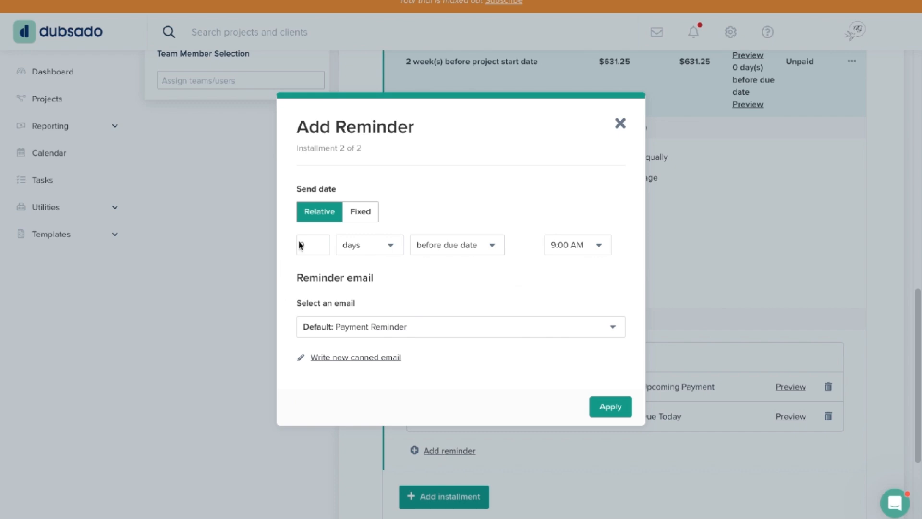
click(321, 243)
click(348, 245)
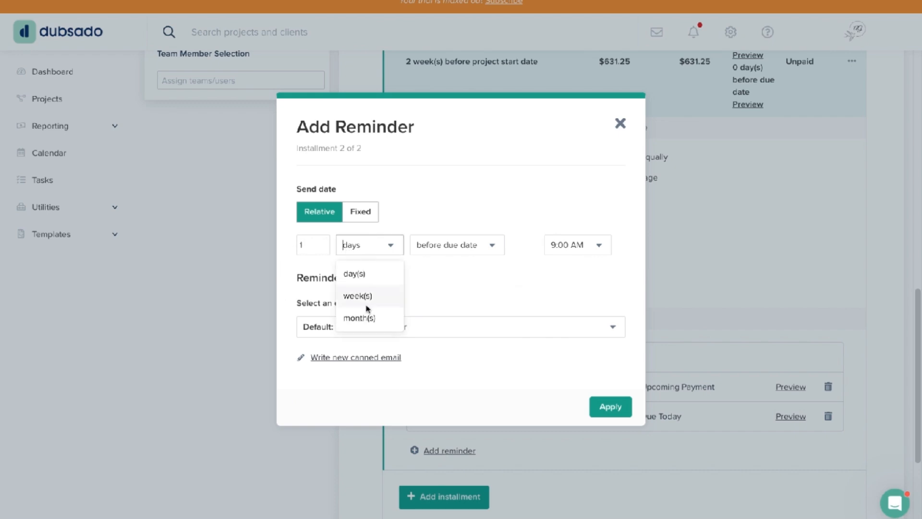
click(364, 303)
click(446, 246)
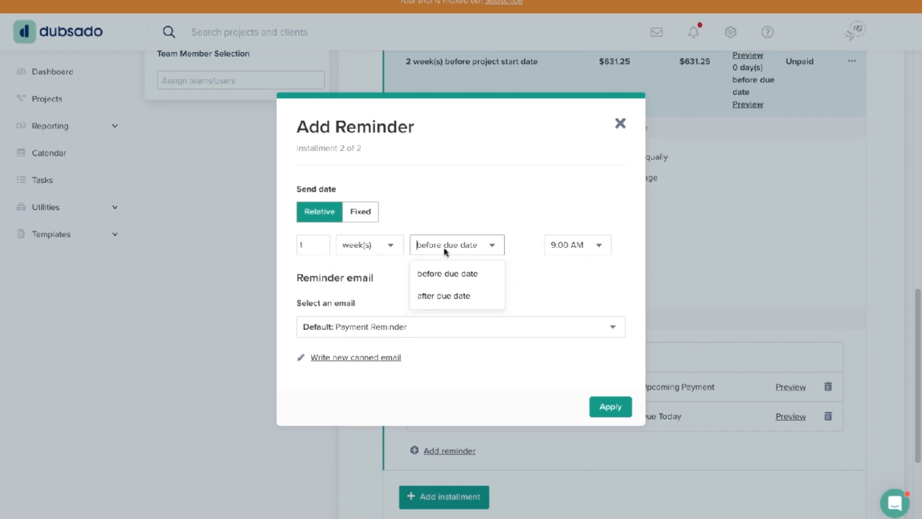
click(443, 297)
click(360, 326)
scroll(440, 463, down, 3)
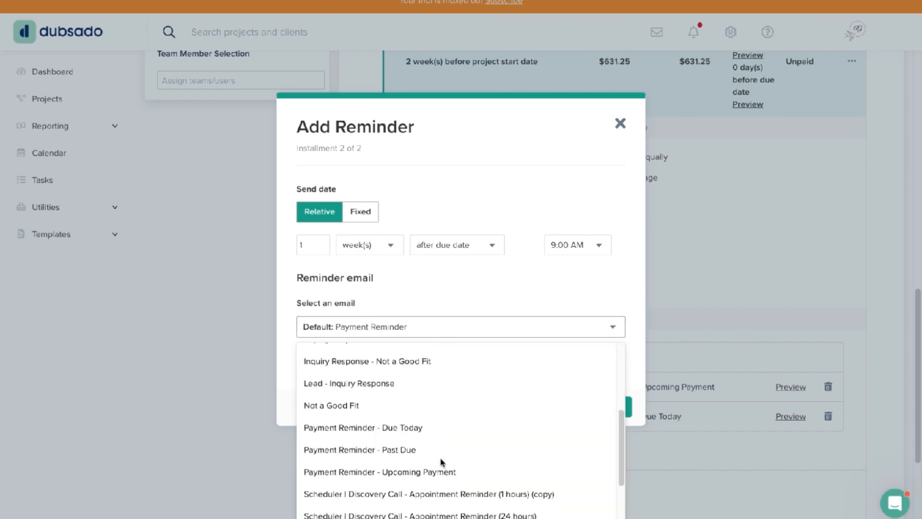
click(425, 446)
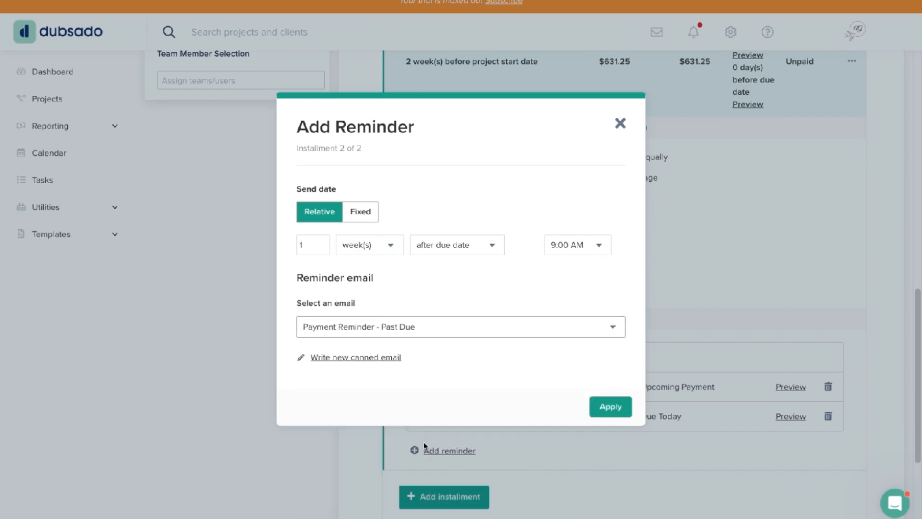
click(610, 406)
scroll(623, 430, down, 4)
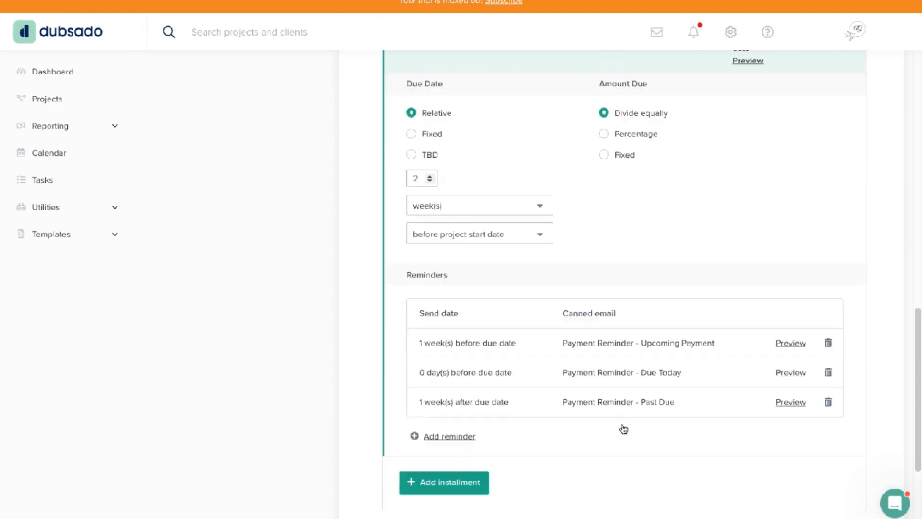
scroll(623, 440, up, 3)
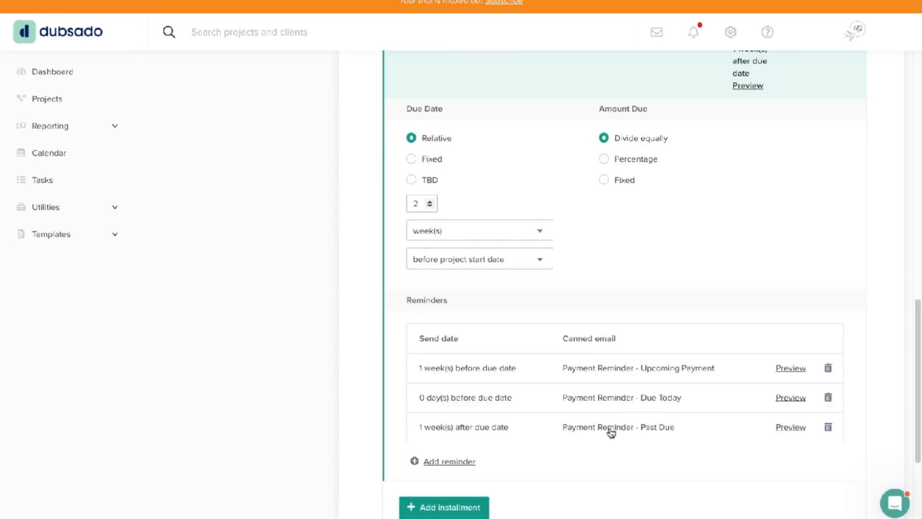
scroll(682, 390, up, 1)
scroll(673, 399, up, 1)
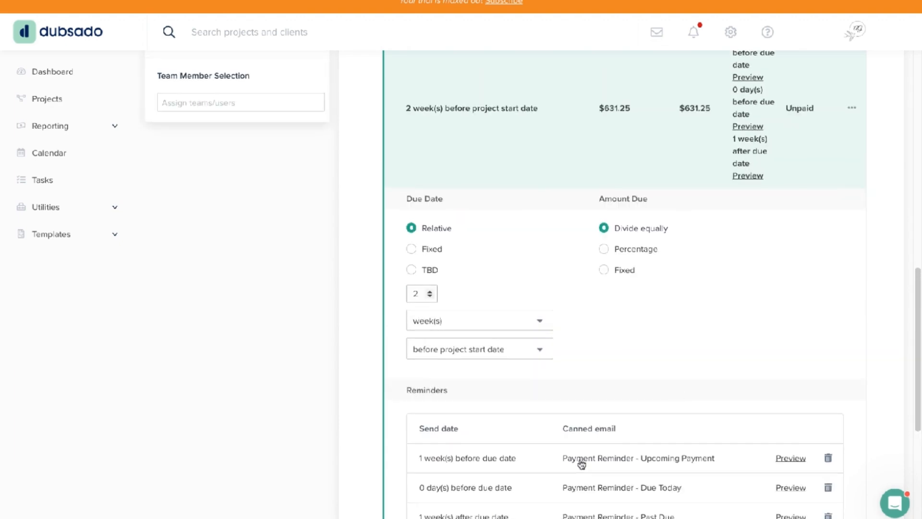
scroll(581, 468, down, 2)
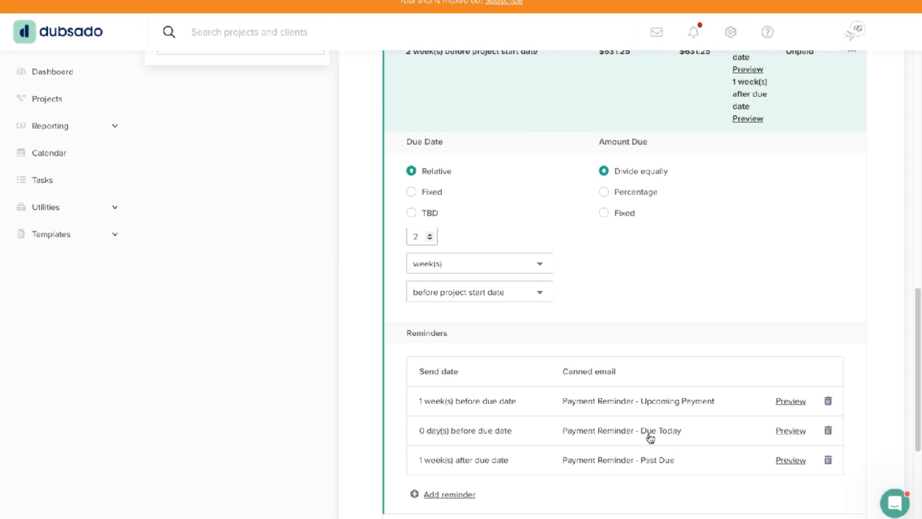
Save the payment plan with both installments and their reminders
scroll(681, 474, down, 1)
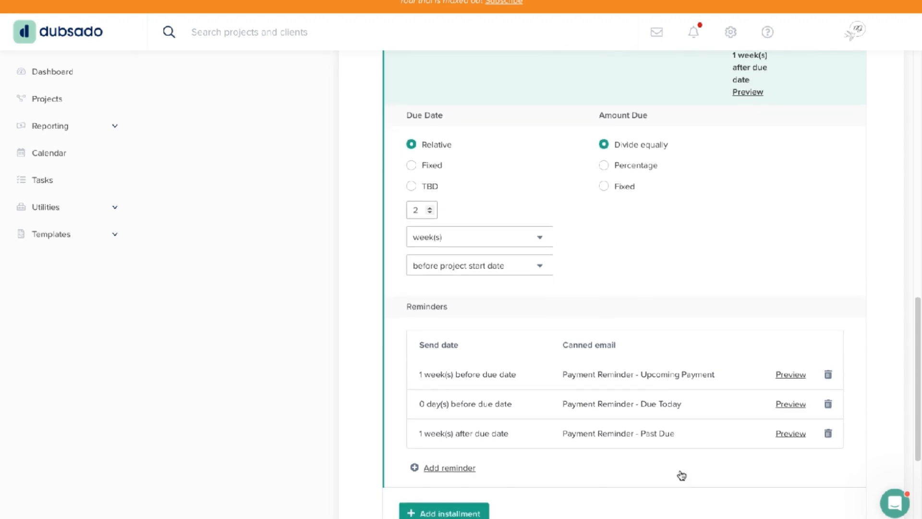
scroll(681, 476, down, 3)
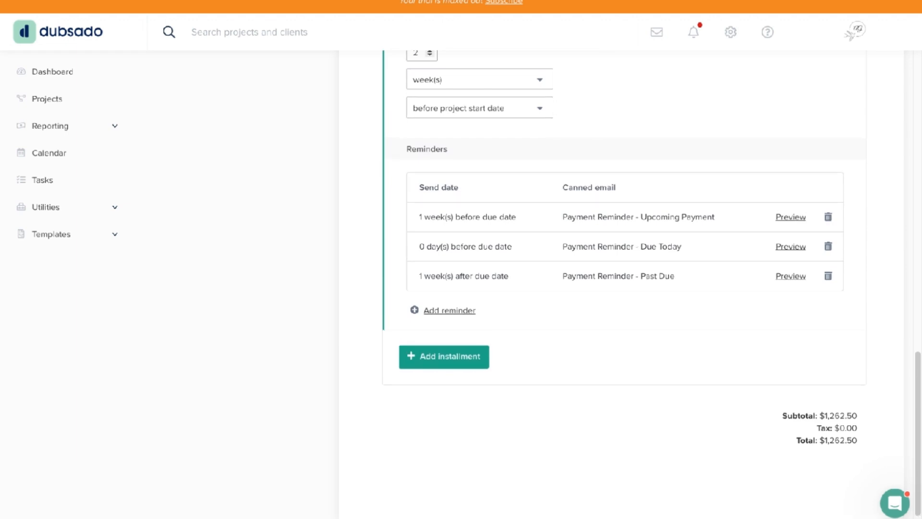
scroll(533, 284, up, 10)
scroll(533, 284, up, 1)
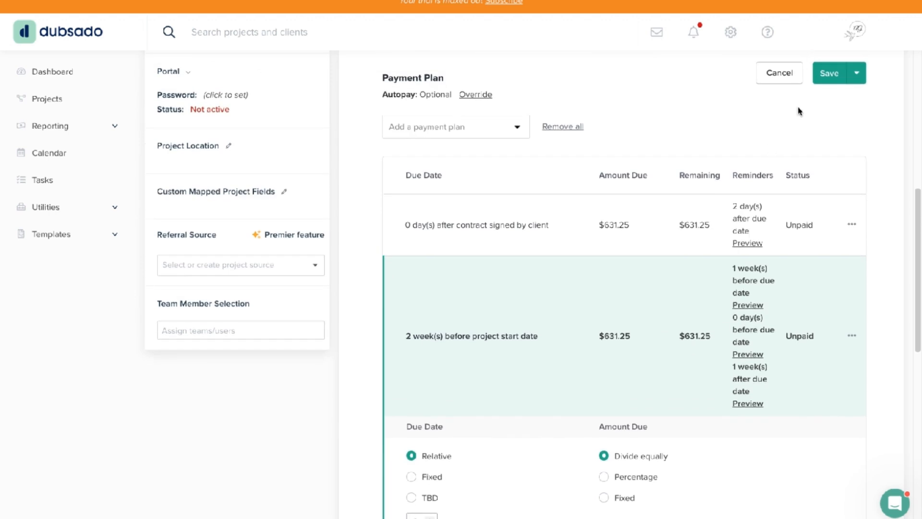
click(825, 81)
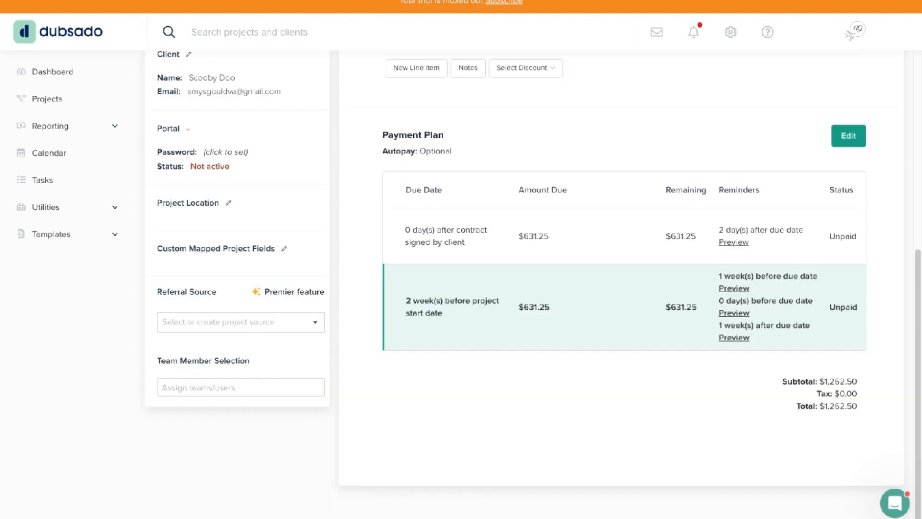
Start sending the invoice to the client via email and change the subject to "Invoice Enclosed!"
scroll(760, 169, up, 5)
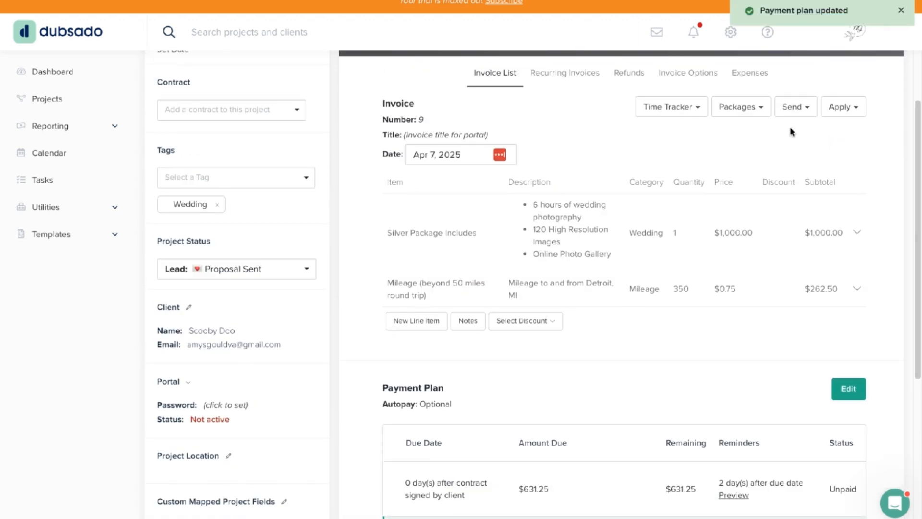
click(810, 111)
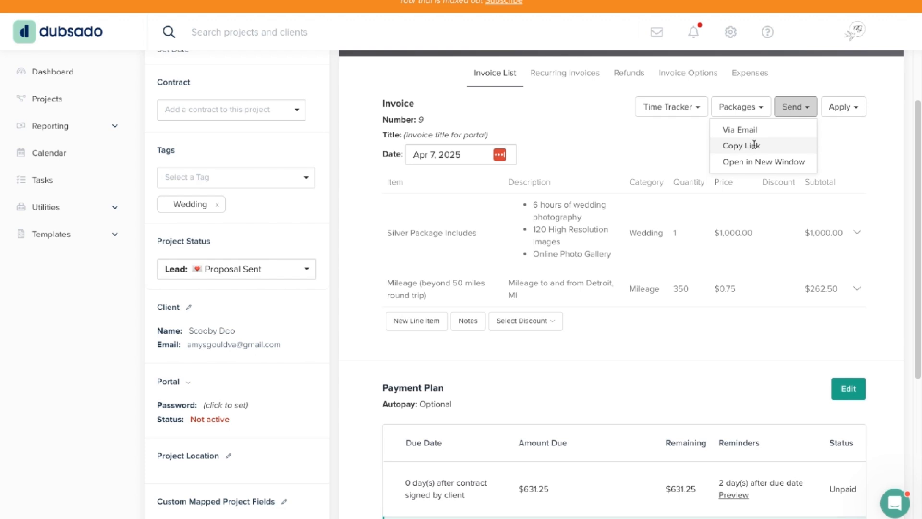
click(742, 131)
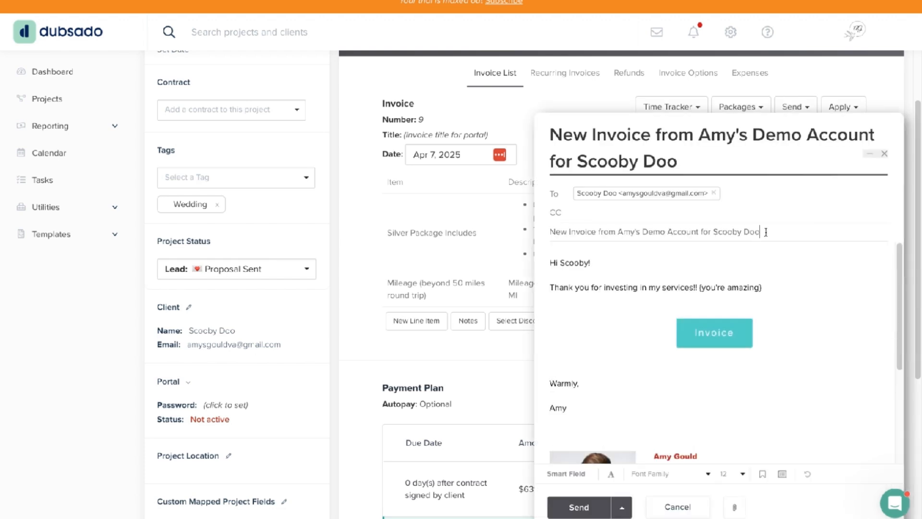
drag(763, 232, 495, 231)
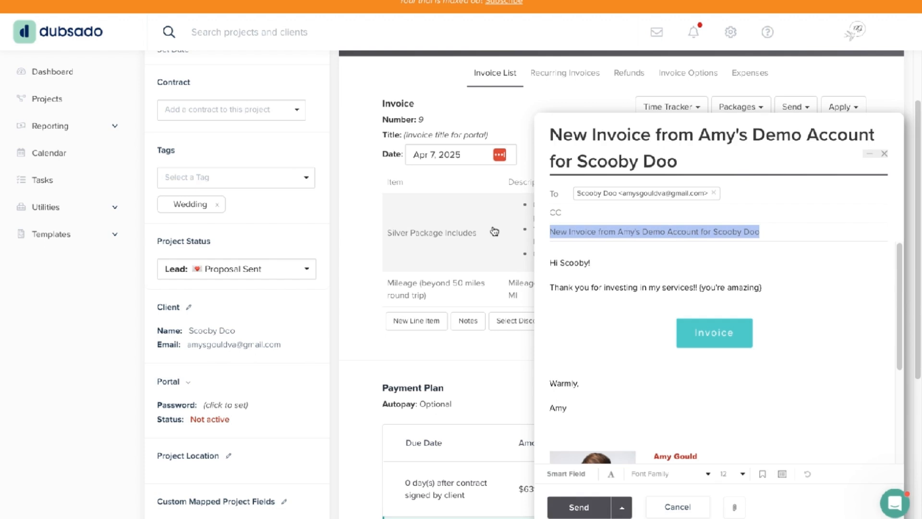
text(Invoice Enclosed!)
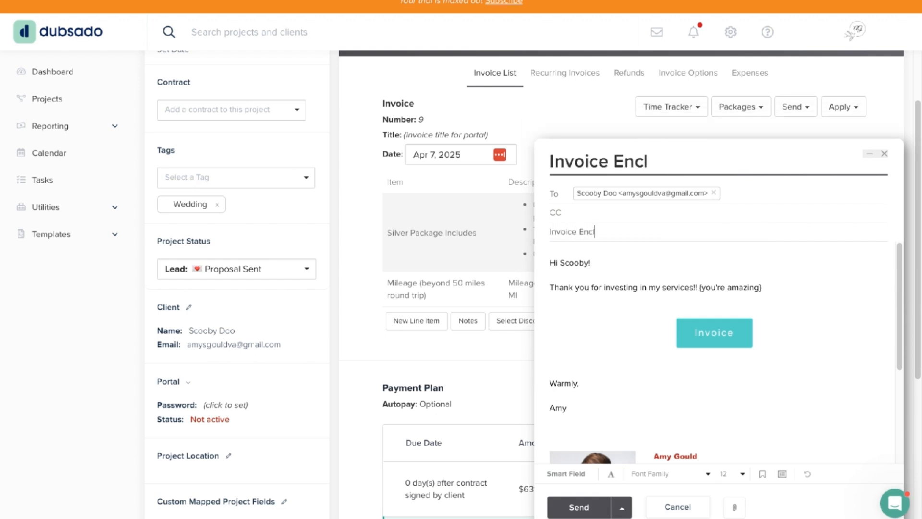
Replace the thank-you line with a blank line, "Feel free to email or call me with any questions you have!" and a "Warmly," sign-off with the sender's name
click(652, 264)
drag(768, 287, 628, 280)
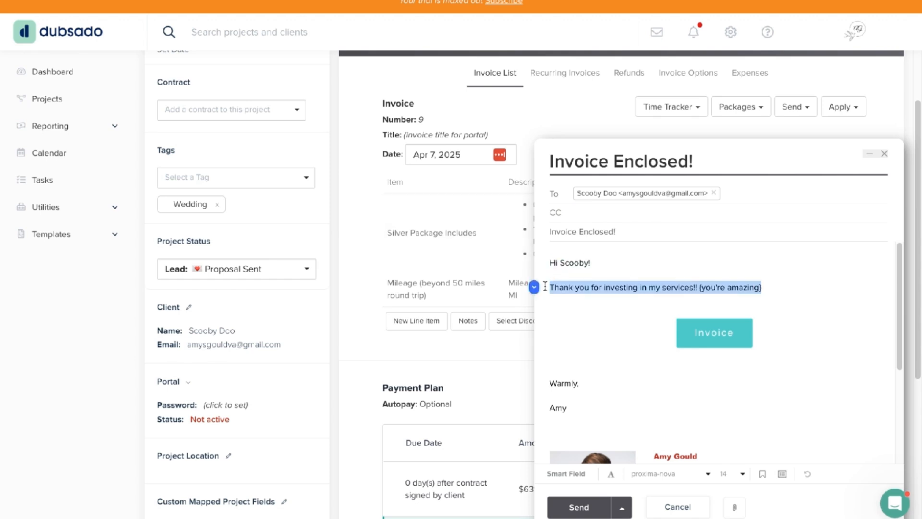
text(Feel free to email or call me with any questions you have!  Warmly, Amy)
click(595, 275)
key(Return)
key(Return)
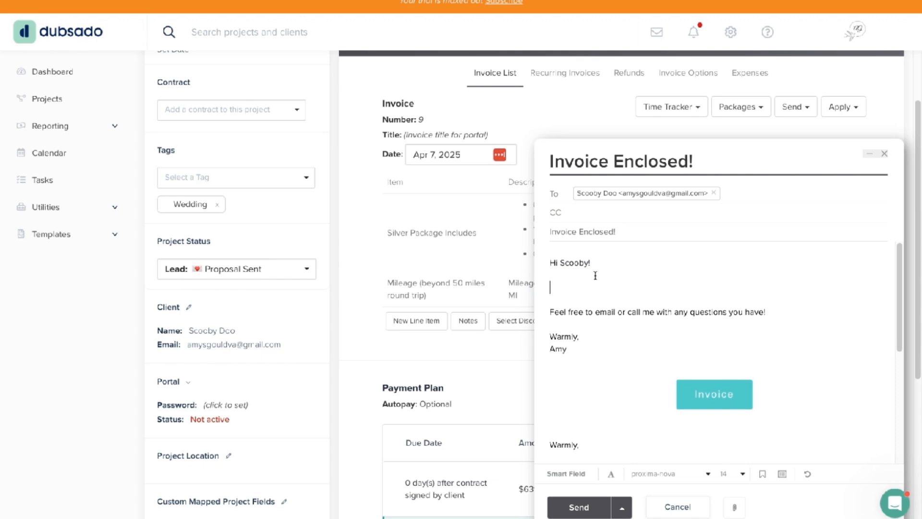
key(Down)
key(Down)
key(Down)
key(Return)
click(568, 280)
click(764, 476)
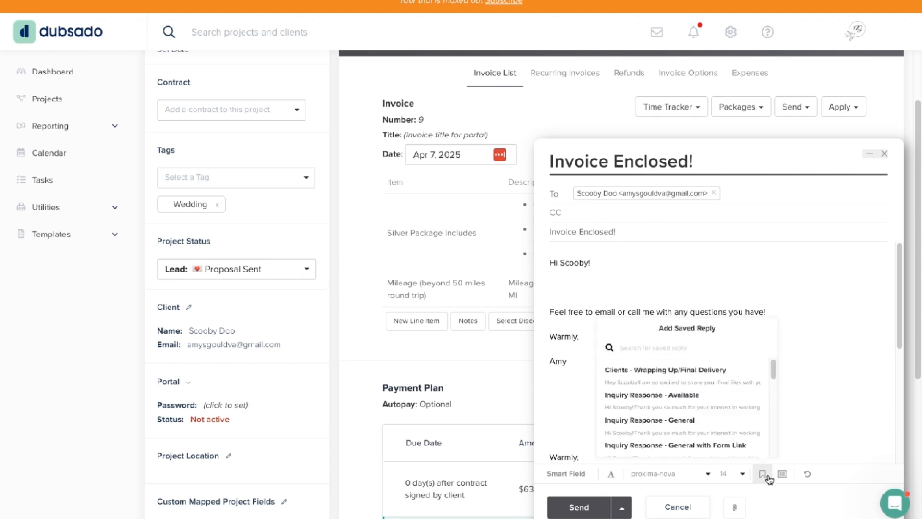
scroll(740, 413, down, 1)
scroll(740, 414, down, 4)
scroll(687, 409, down, 5)
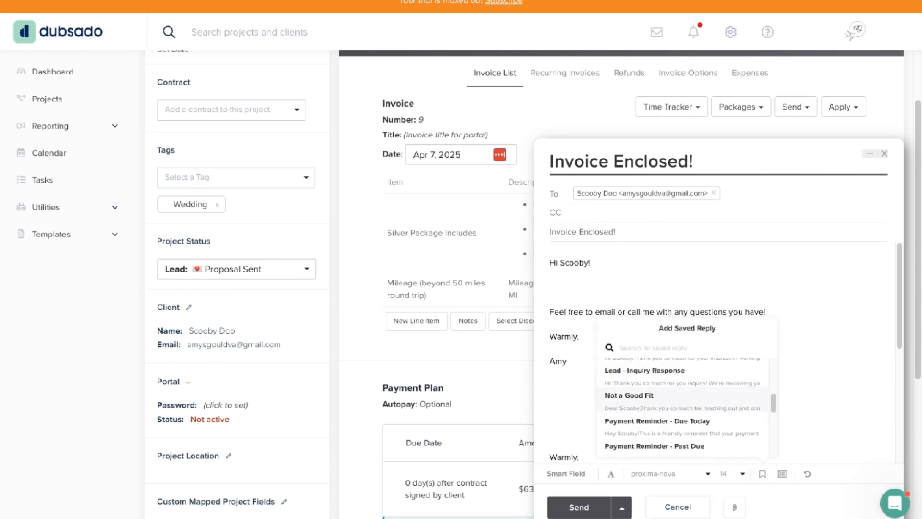
scroll(687, 404, down, 4)
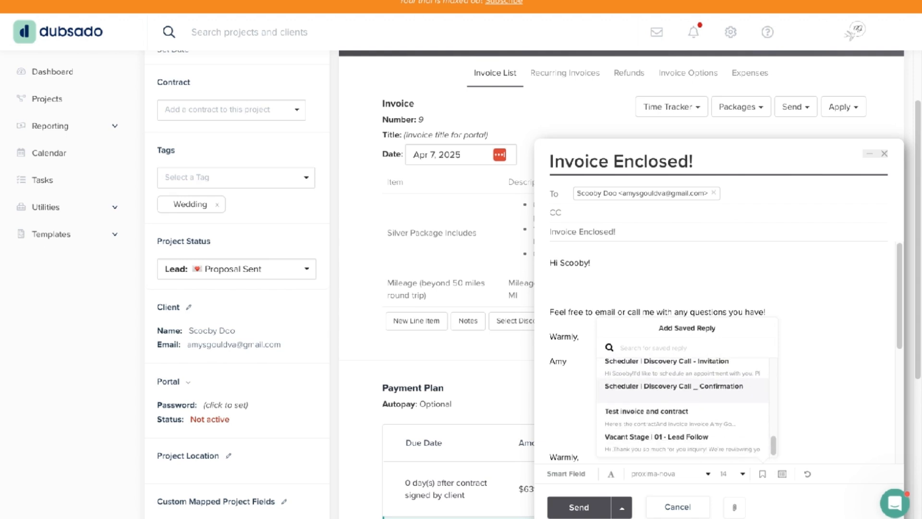
click(680, 303)
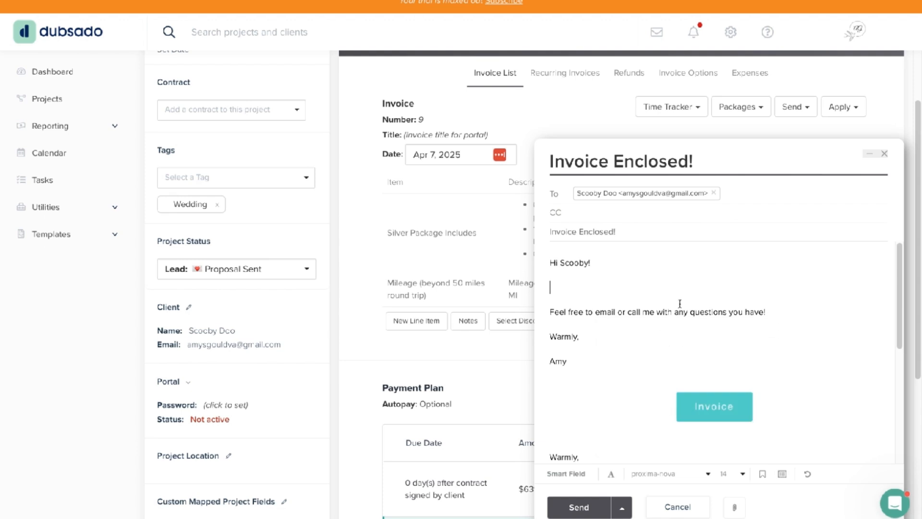
Below the greeting, write "Thanks for choosing Shooot Your Shot to capture your amazing wedding day"
text(Thna)
text(nks for chos)
text(osing)
text( S)
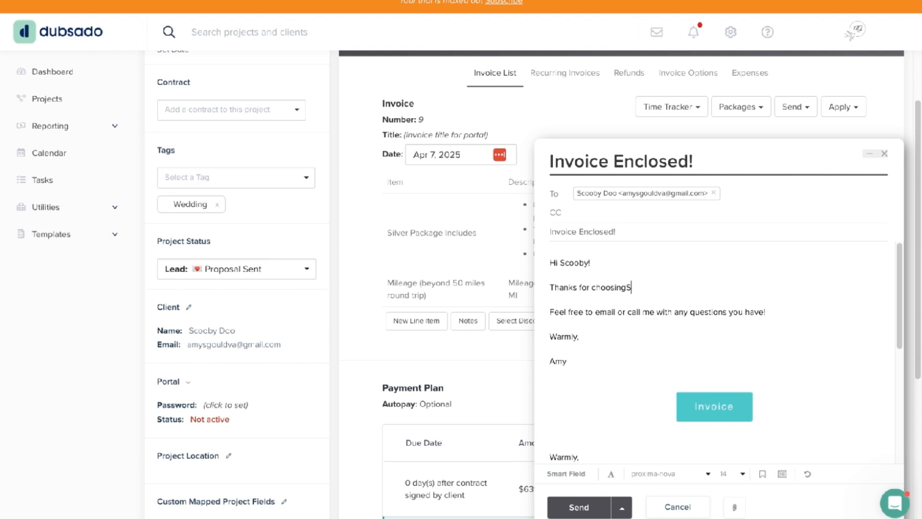
text(hooot Your Shot to capture your amazing wedding day)
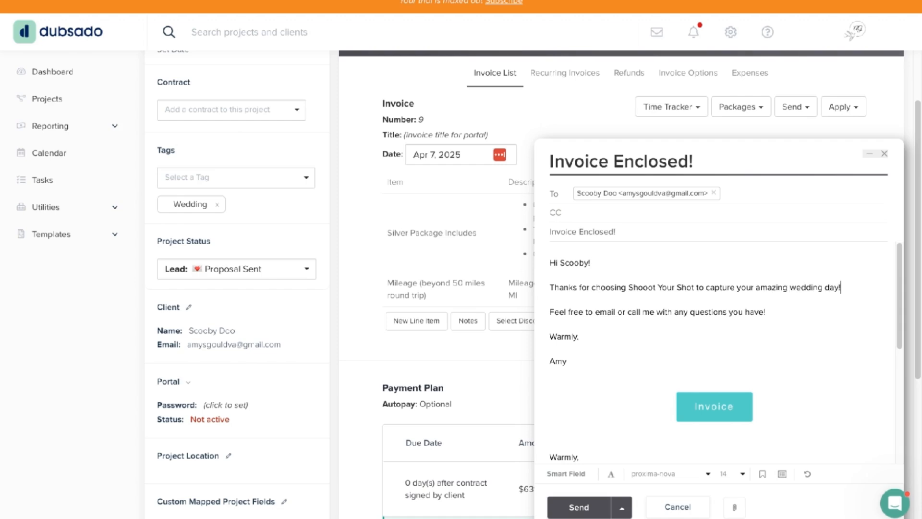
End the opening sentence with an exclamation mark and add "As we discussed on the call, I've put together an invoice for your wedding photography"
text(! As we discussed on the call. I've putt)
key(BackSpace)
text(togther)
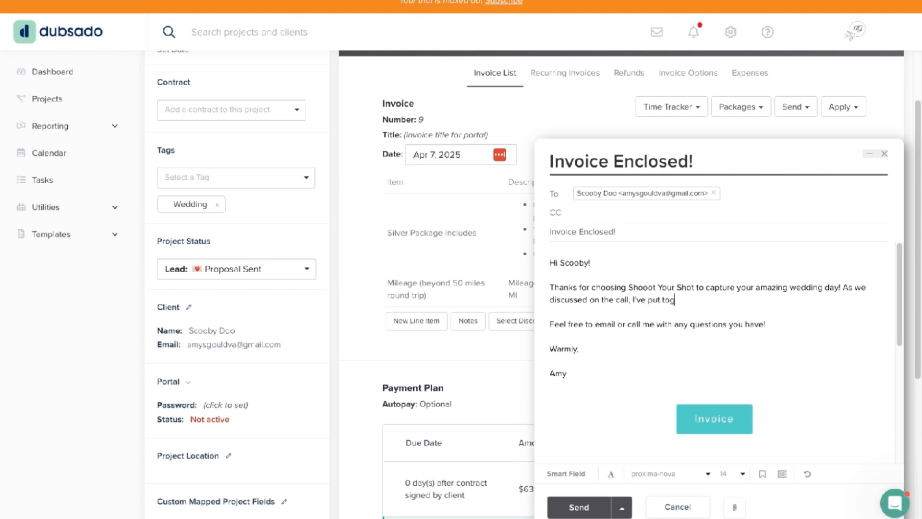
key(BackSpace)
key(BackSpace)
key(BackSpace)
key(BackSpace)
text(ether an invoice for your wedding photograph)
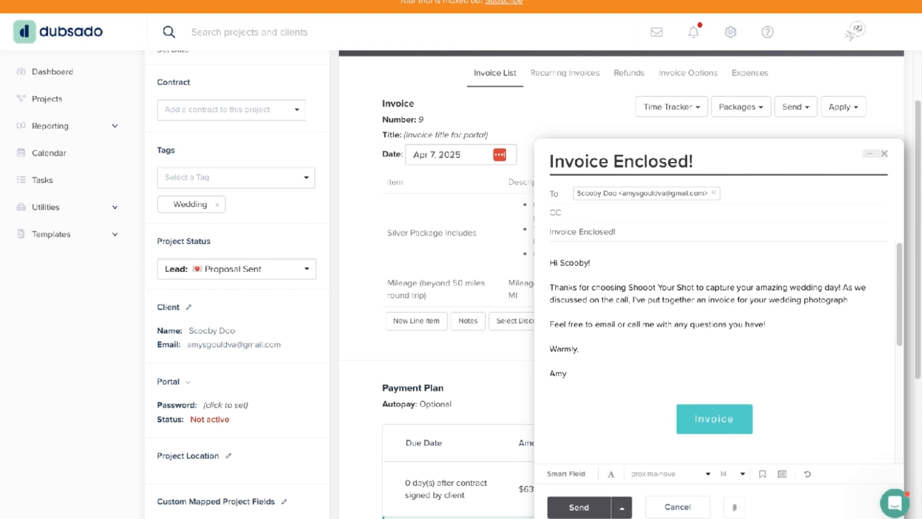
Finish the invoice sentence and add "Click the button below to view and pay it." to the paragraph
text(y. Click the )
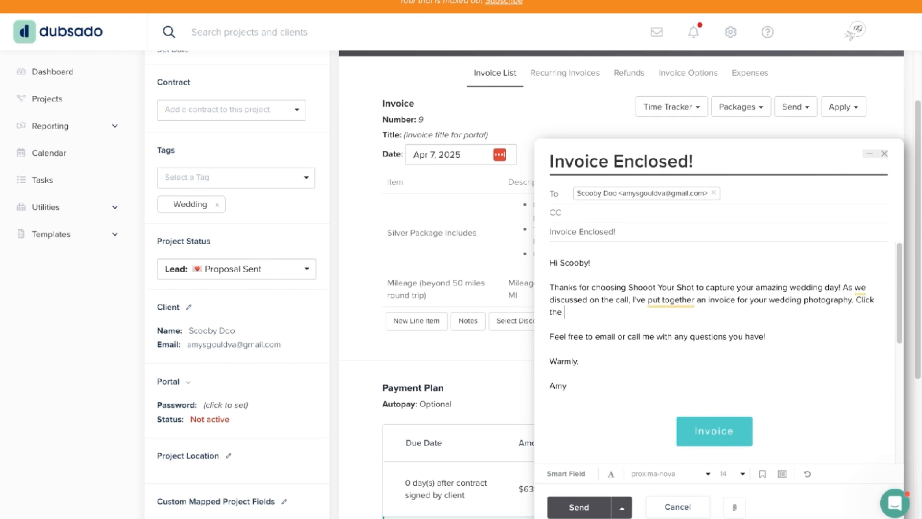
text(button below to view and pay it. o)
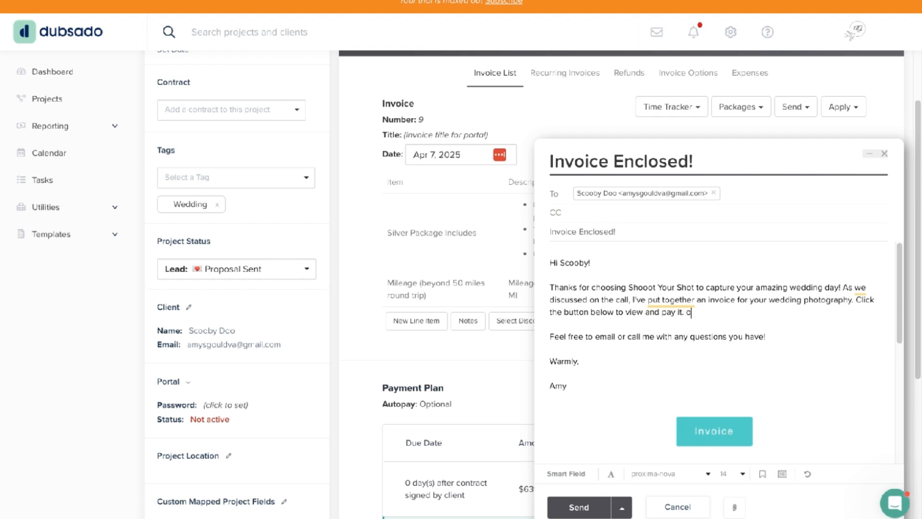
key(BackSpace)
key(BackSpace)
text(O)
Move the "Feel free to email or call me" line and its sign-off below the Invoice button, removing the extra blank line above the button
drag(785, 338, 474, 328)
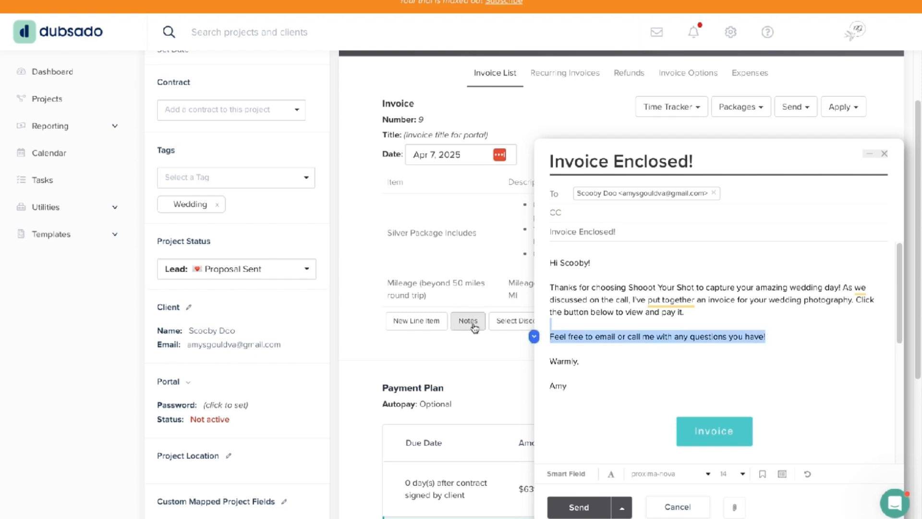
click(570, 346)
drag(550, 334, 573, 394)
key(super+x)
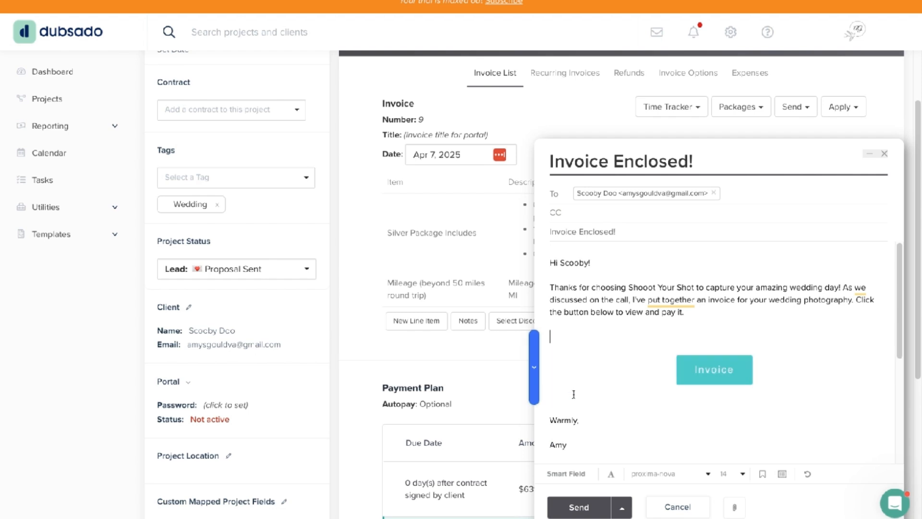
key(BackSpace)
key(BackSpace)
click(560, 379)
key(Return)
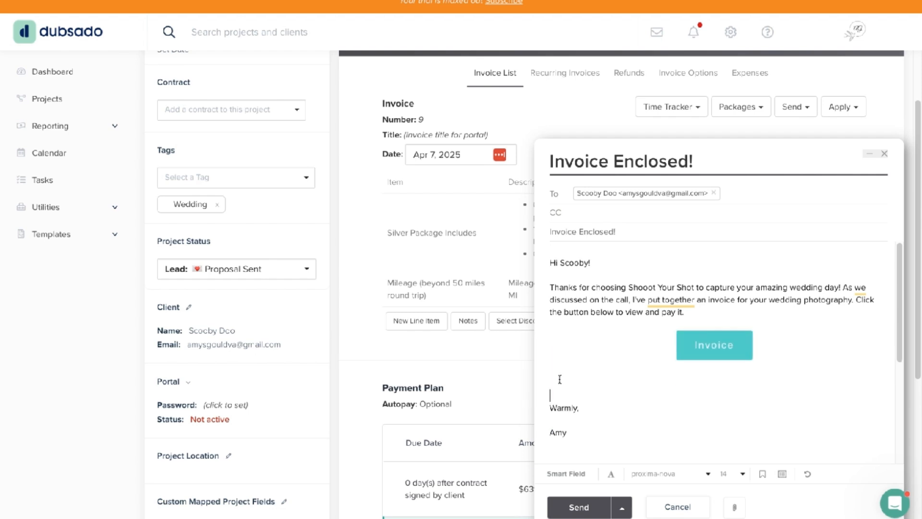
key(super+v)
Delete the duplicate "Warmly," sign-off from the email body and send the invoice email to the client
scroll(720, 345, down, 2)
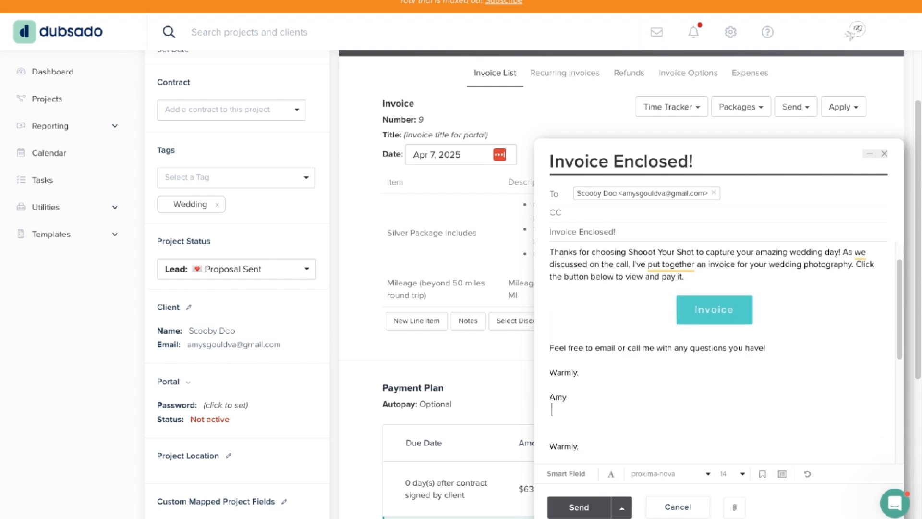
mouse_move(557, 394)
mouse_down()
mouse_move(555, 428)
mouse_move(570, 457)
mouse_move(589, 340)
mouse_up()
key(BackSpace)
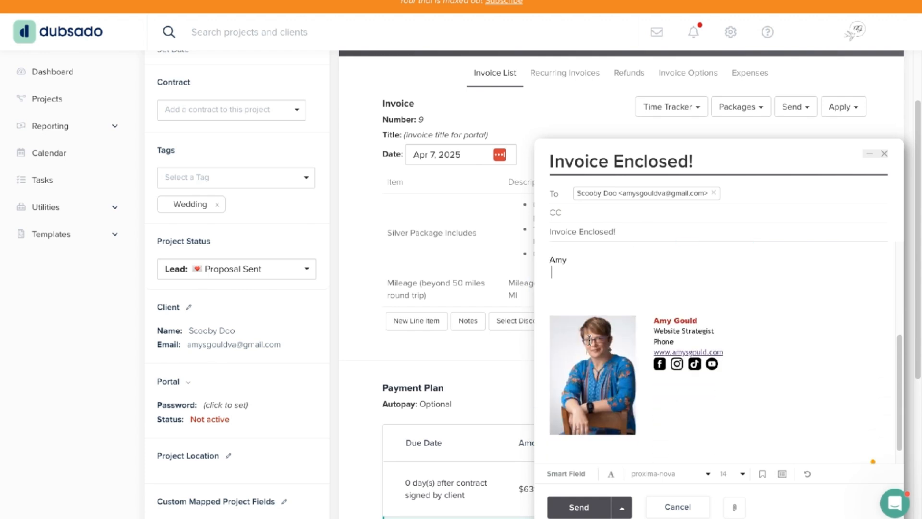
scroll(764, 265, up, 4)
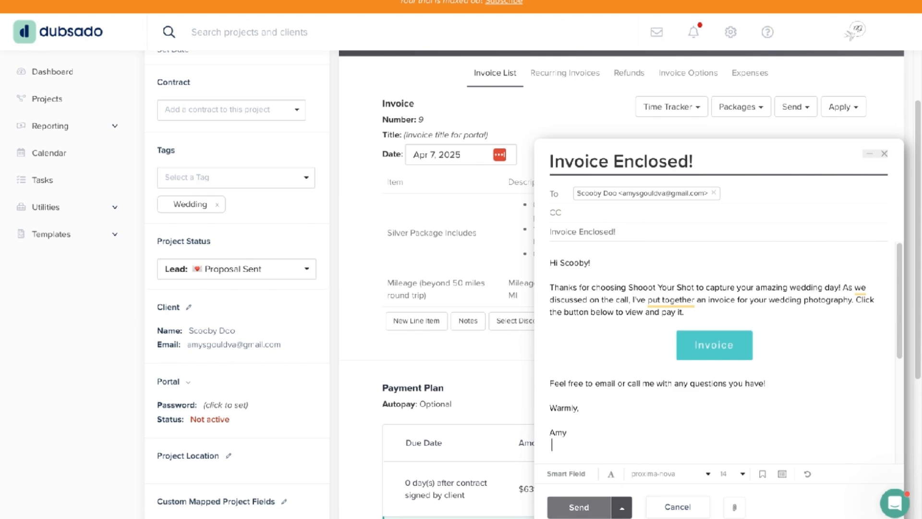
click(589, 506)
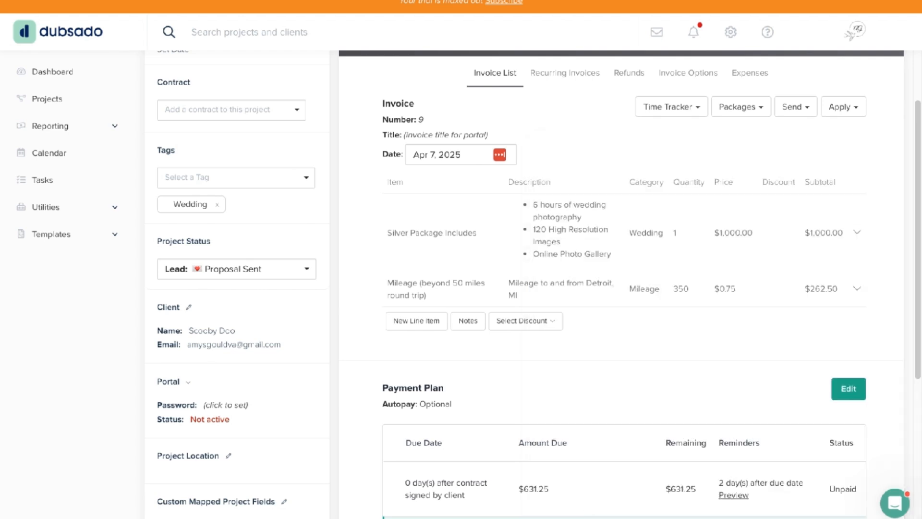